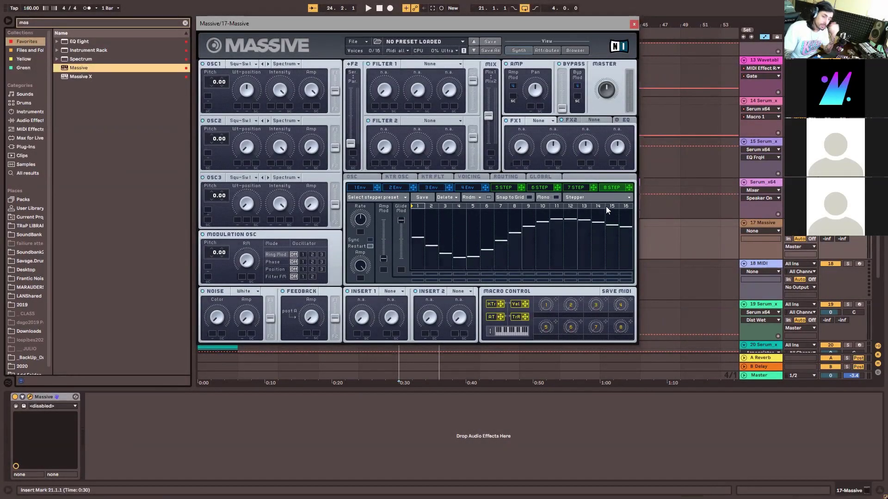
Switch modulator 7 to Performer and load different curve shapes into its sequence steps.
{"action": "left_click", "coordinate": [575, 186]}
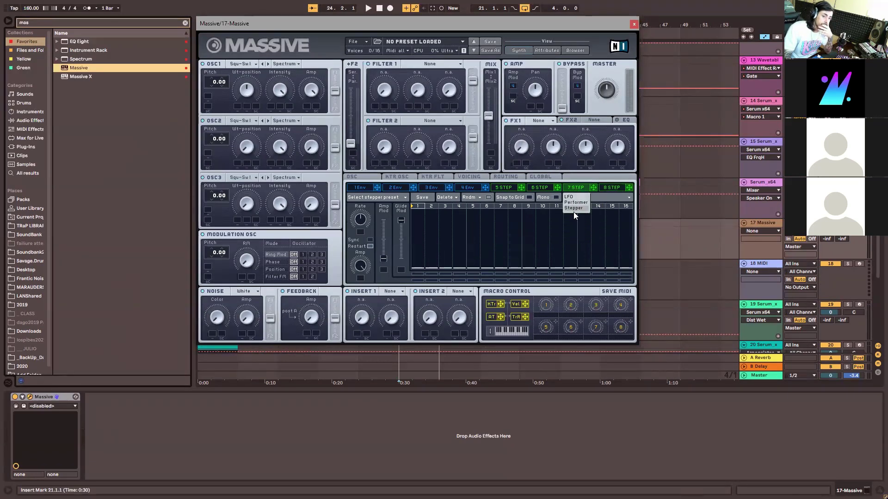
{"action": "left_click", "coordinate": [576, 202]}
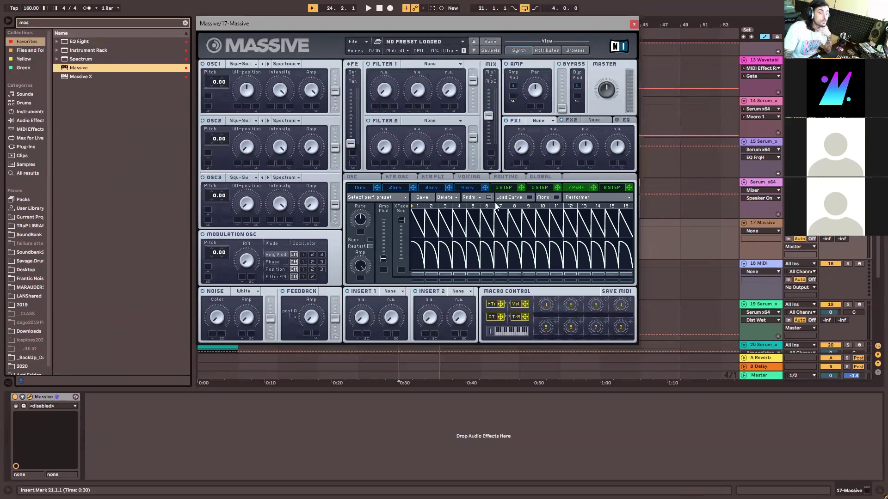
{"action": "left_click", "coordinate": [509, 198]}
{"action": "left_click", "coordinate": [367, 266]}
{"action": "left_click", "coordinate": [421, 229]}
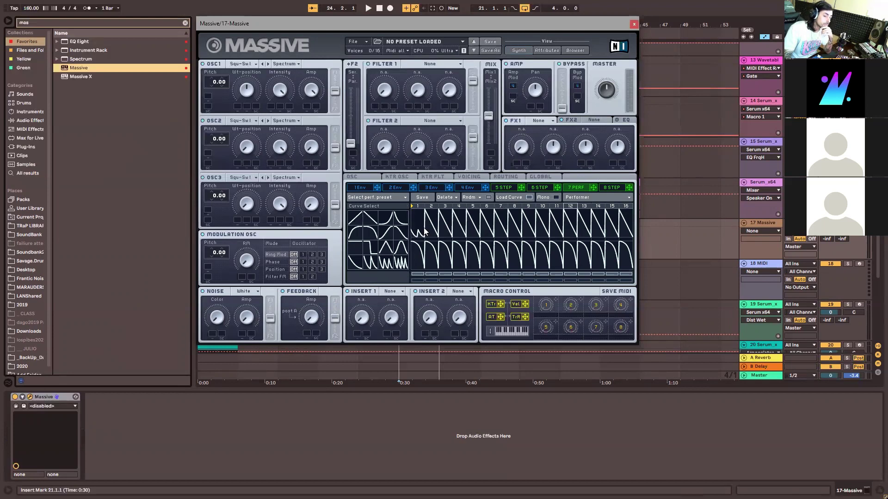
{"action": "left_click", "coordinate": [485, 219]}
{"action": "left_click", "coordinate": [369, 231]}
{"action": "left_click", "coordinate": [500, 220]}
{"action": "left_click", "coordinate": [569, 218]}
{"action": "left_click", "coordinate": [617, 223]}
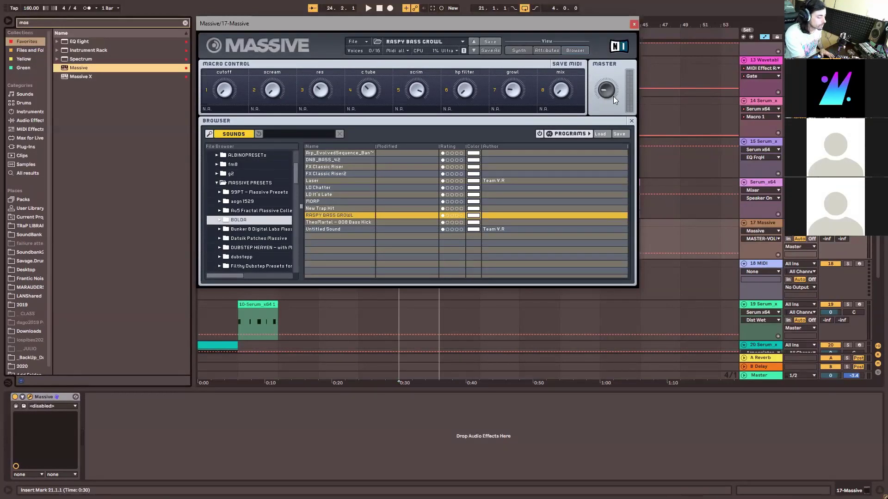
Audition the Raspy Bass Growl preset and examine the modulators that drive it.
{"action": "key", "text": "space"}
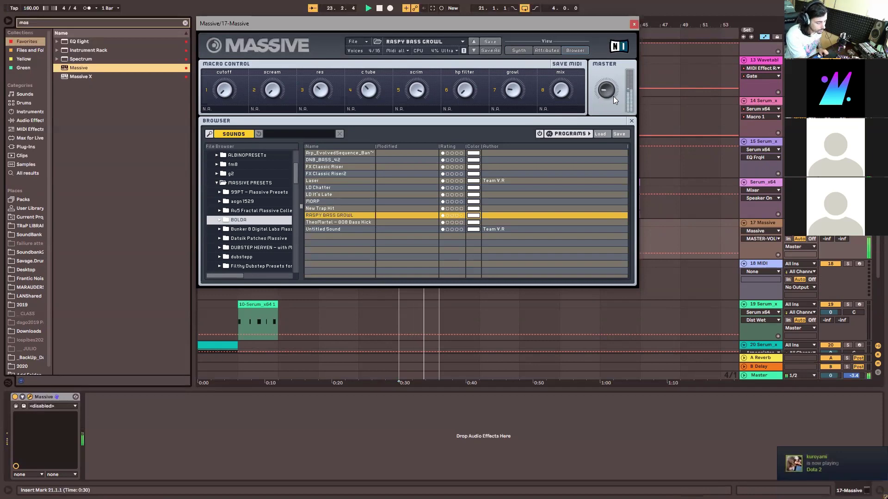
{"action": "key", "text": "space"}
{"action": "left_click", "coordinate": [521, 52]}
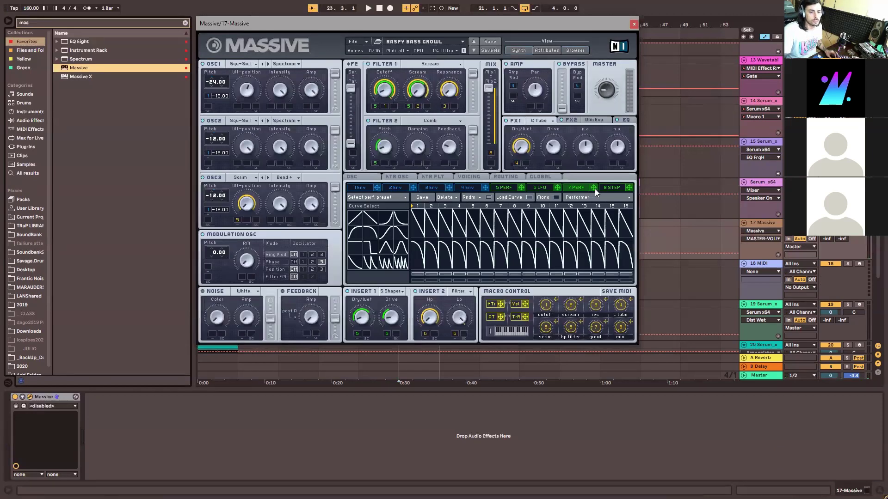
{"action": "left_click", "coordinate": [606, 188]}
{"action": "left_click", "coordinate": [578, 188]}
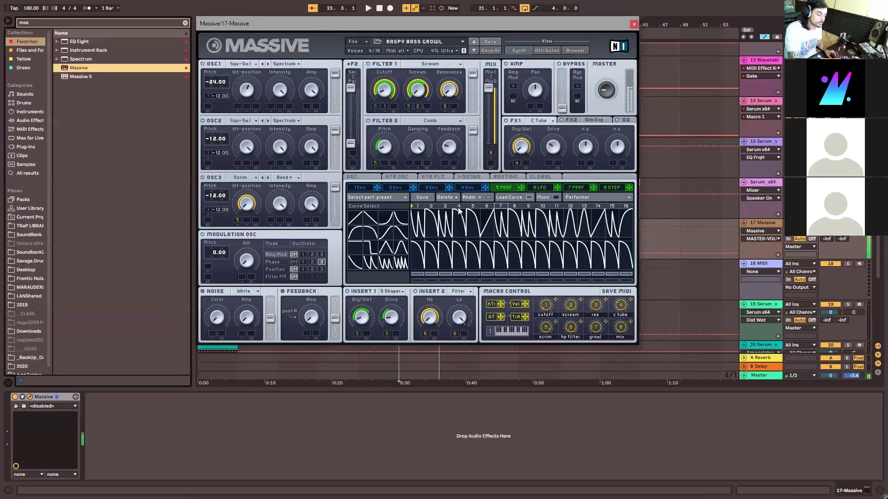
Start a new sound and set oscillator 1's wavetable to Modern Talking.
{"action": "left_click", "coordinate": [355, 42]}
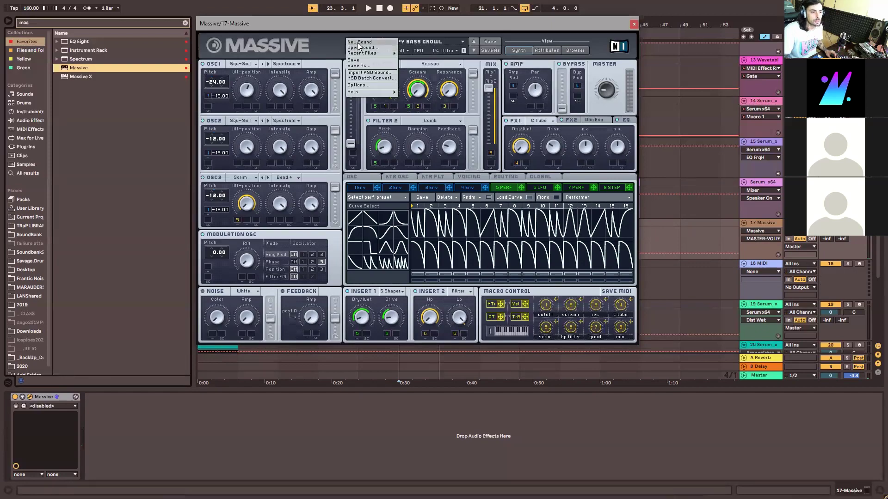
{"action": "left_click", "coordinate": [359, 41]}
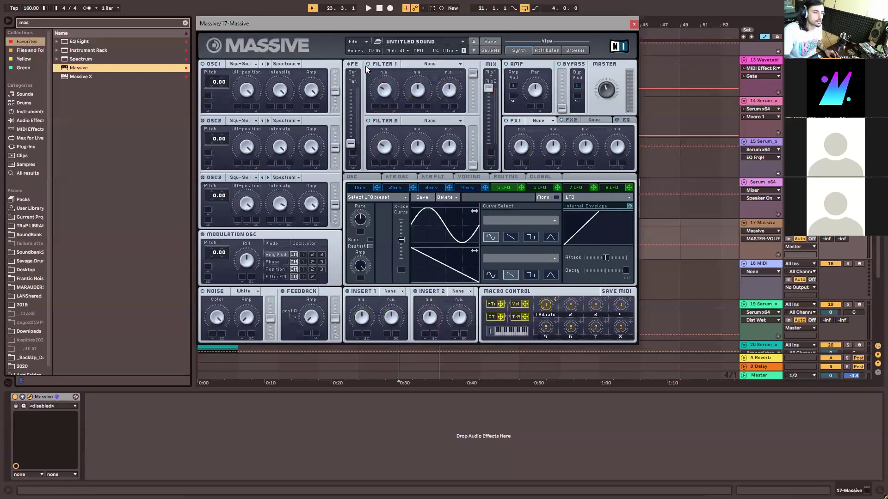
{"action": "left_click", "coordinate": [242, 64]}
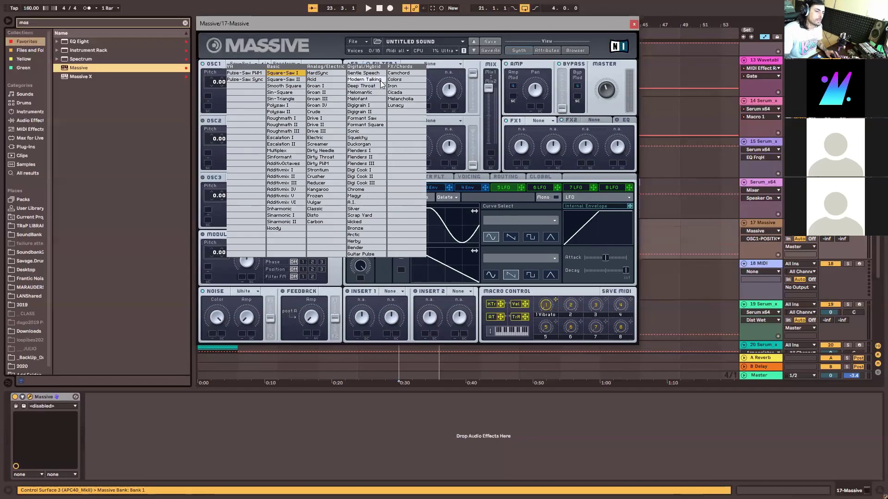
{"action": "left_click", "coordinate": [380, 80]}
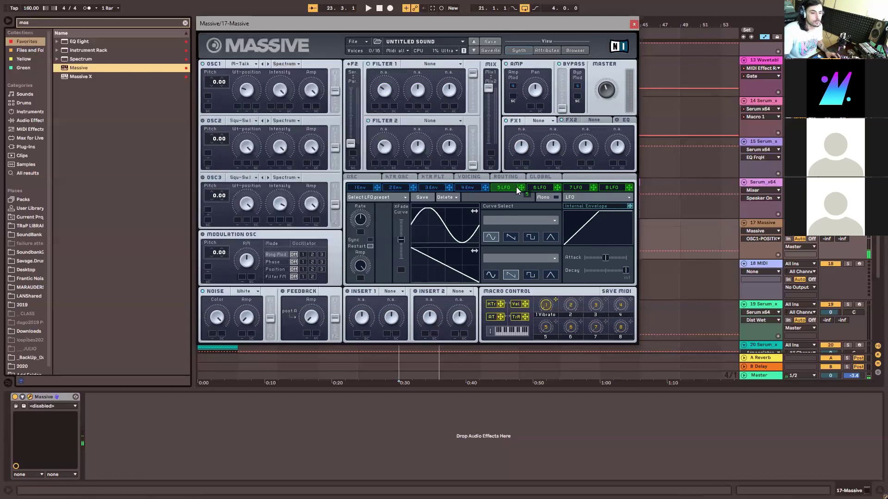
Assign modulator 5 to oscillator 1's wavetable position and intensity, and set a modulation range on both.
{"action": "left_click_drag", "start_coordinate": [247, 119], "coordinate": [237, 106]}
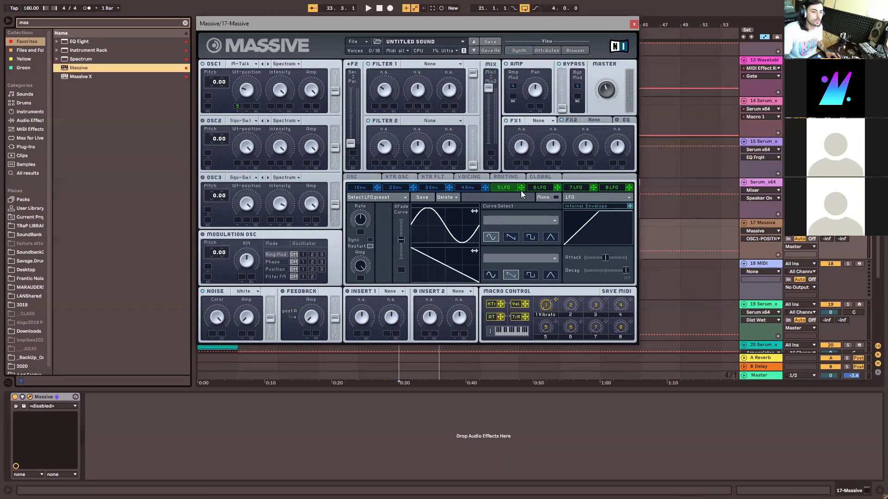
{"action": "left_click_drag", "start_coordinate": [521, 187], "coordinate": [270, 107]}
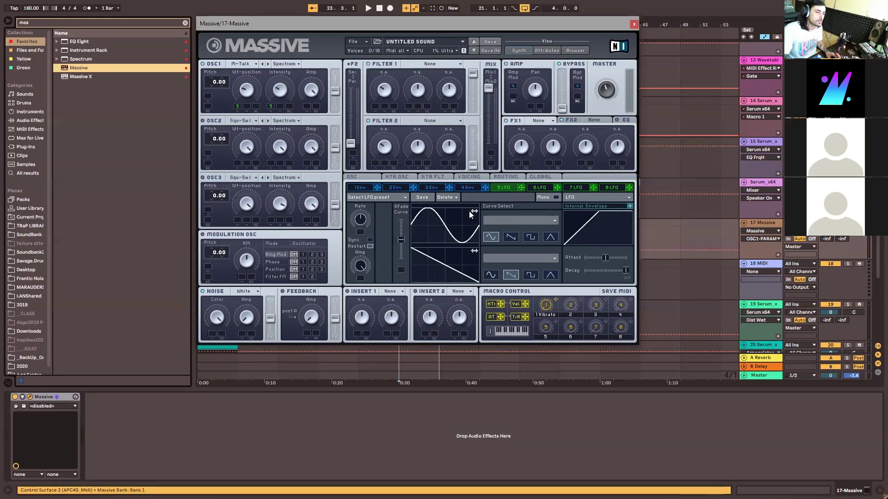
{"action": "left_click_drag", "start_coordinate": [271, 106], "coordinate": [277, 83]}
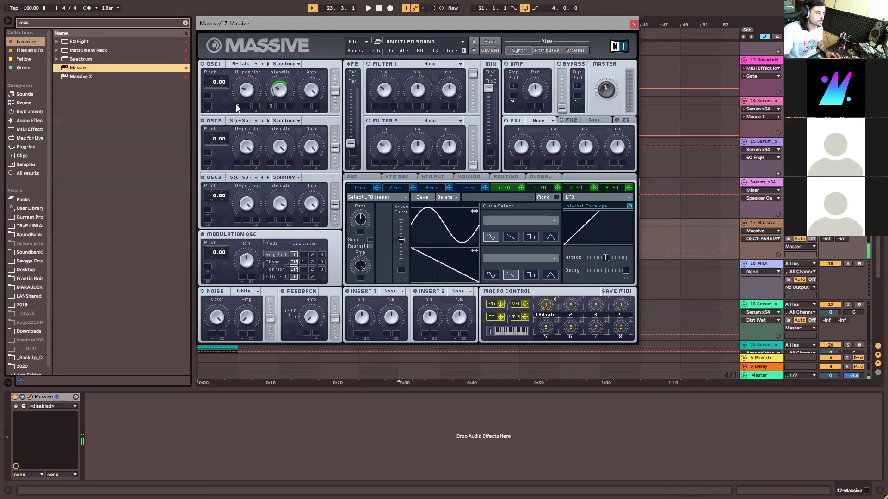
{"action": "left_click_drag", "start_coordinate": [238, 106], "coordinate": [254, 80]}
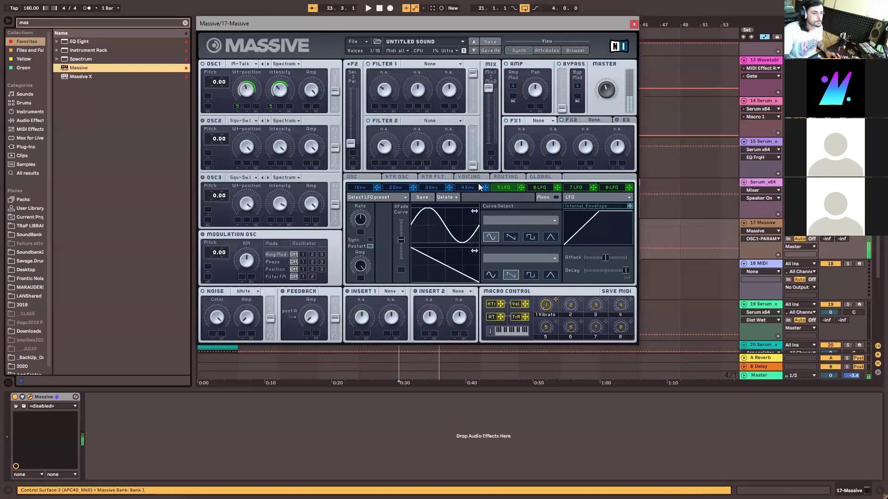
Change modulator 5 to Performer with randomized upper curves and sync its rate to the tempo.
{"action": "left_click", "coordinate": [584, 198]}
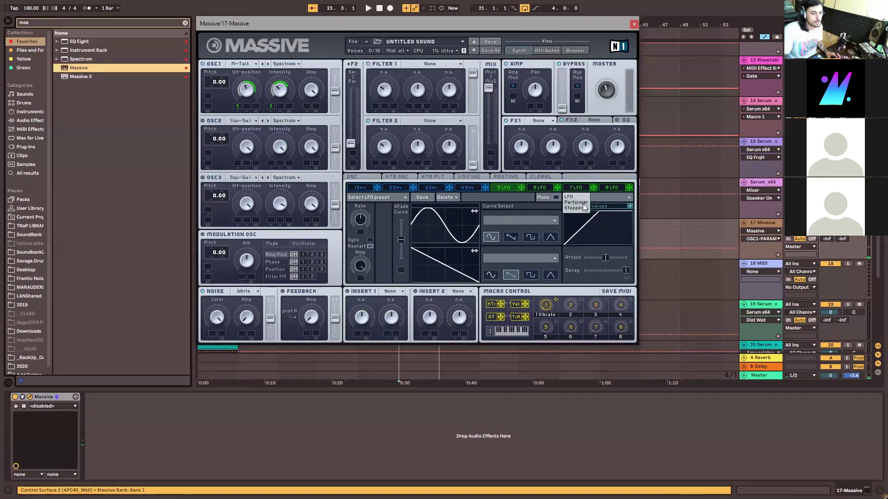
{"action": "left_click", "coordinate": [585, 207]}
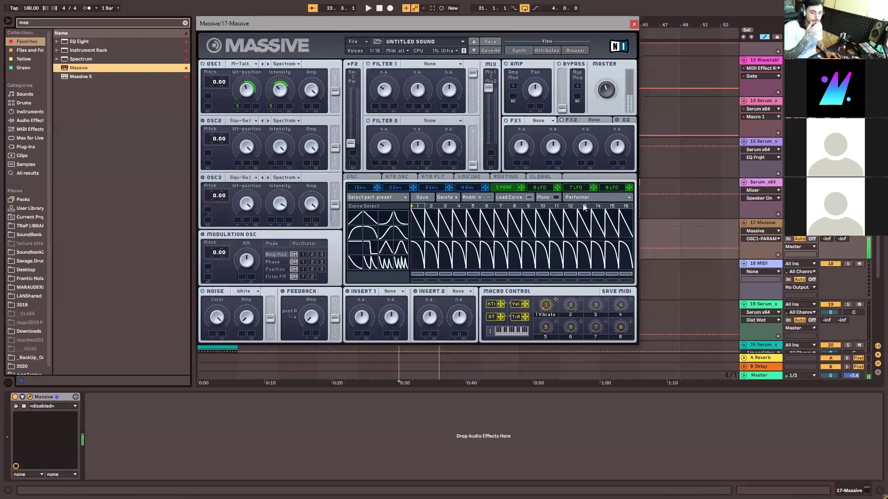
{"action": "left_click", "coordinate": [469, 198]}
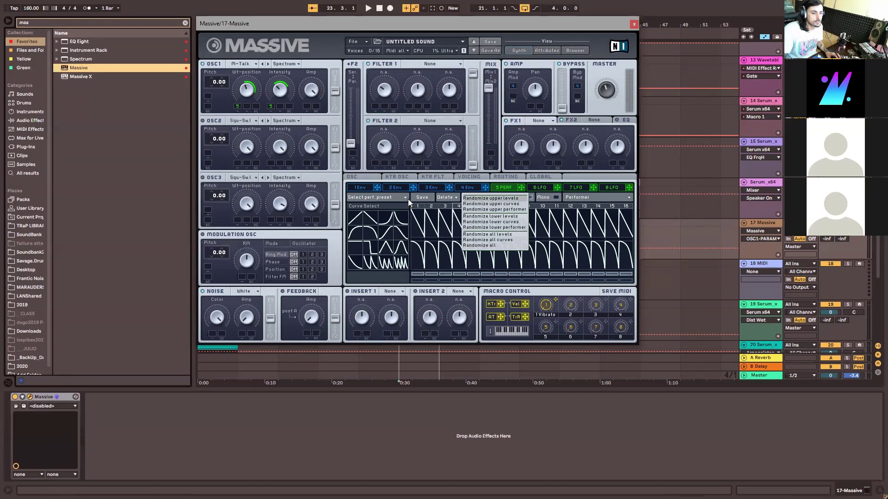
{"action": "left_click", "coordinate": [438, 206]}
{"action": "left_click", "coordinate": [479, 199]}
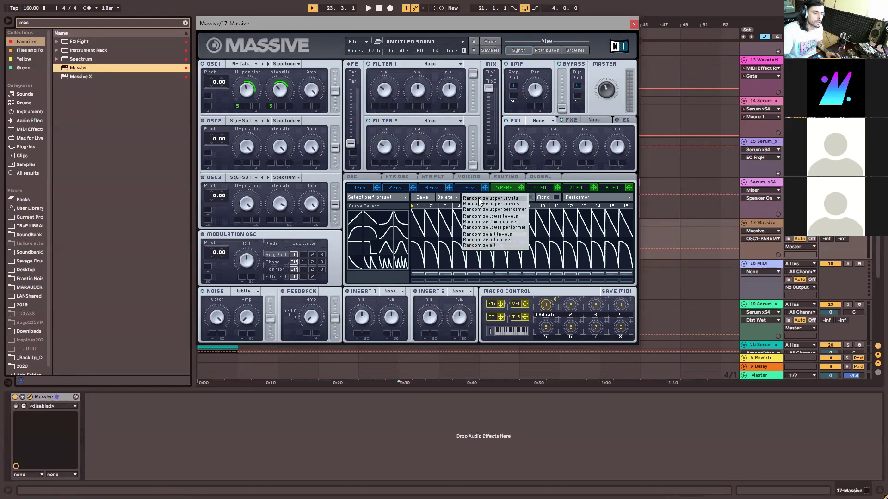
{"action": "left_click", "coordinate": [479, 204]}
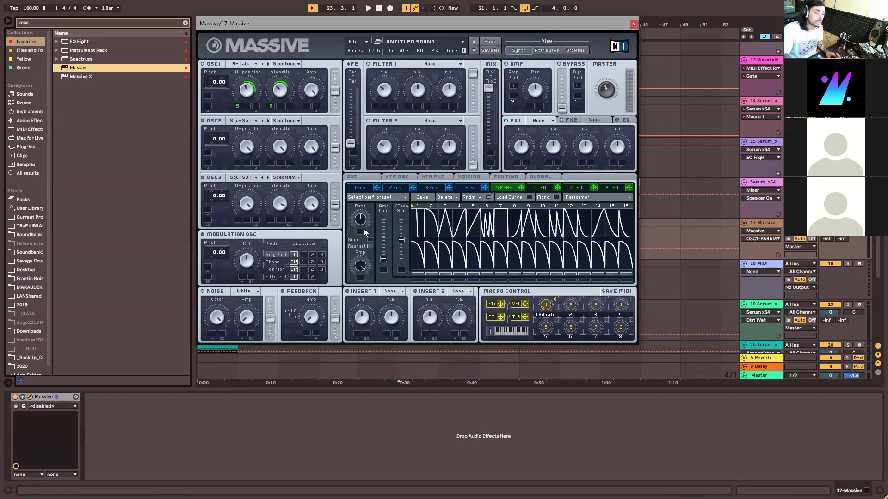
{"action": "left_click", "coordinate": [370, 240]}
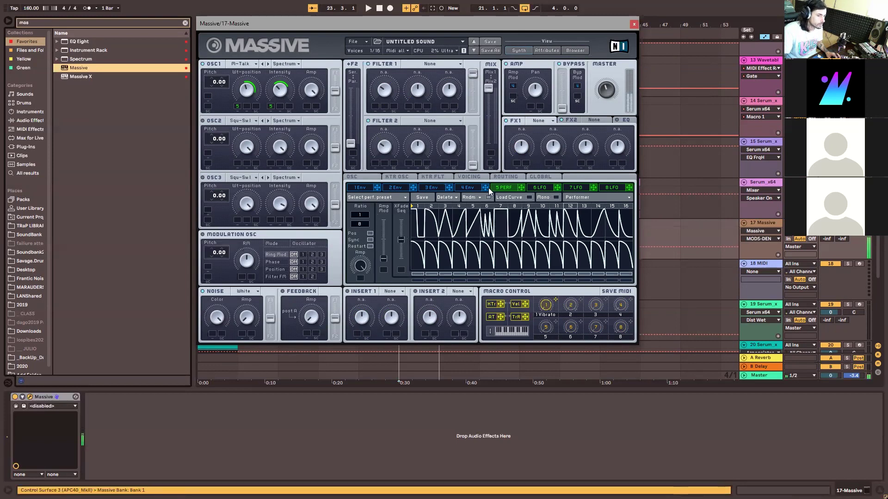
Set oscillator 1's pitch to 12.00 in Bend -/+ mode and randomize modulator 5's upper performer row again.
{"action": "left_click_drag", "start_coordinate": [221, 86], "coordinate": [213, 68]}
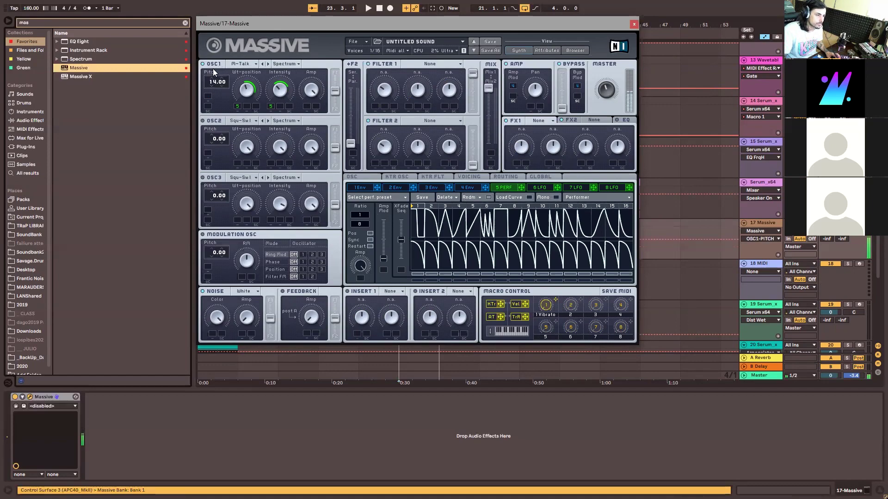
{"action": "left_click", "coordinate": [476, 210]}
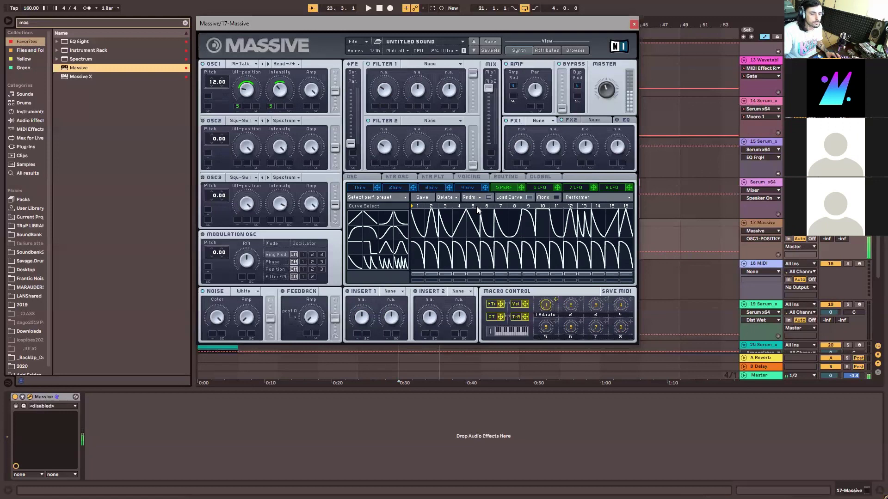
Change modulator 5 to Stepper, draw a wave-shaped step pattern, and randomize the step levels.
{"action": "left_click", "coordinate": [587, 197]}
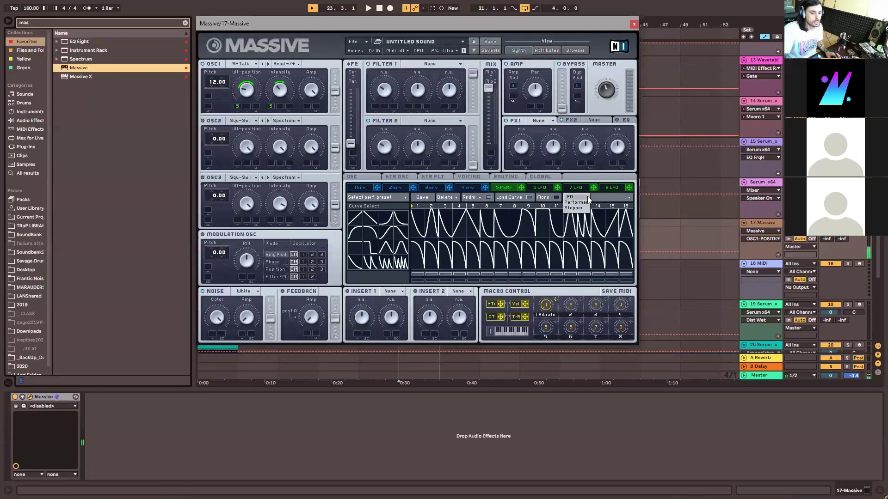
{"action": "left_click", "coordinate": [580, 210]}
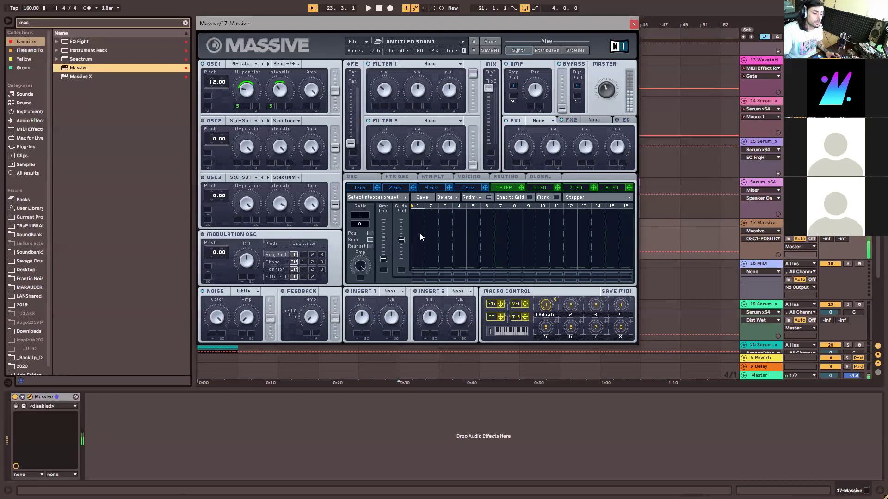
{"action": "left_click_drag", "start_coordinate": [621, 227], "coordinate": [588, 239]}
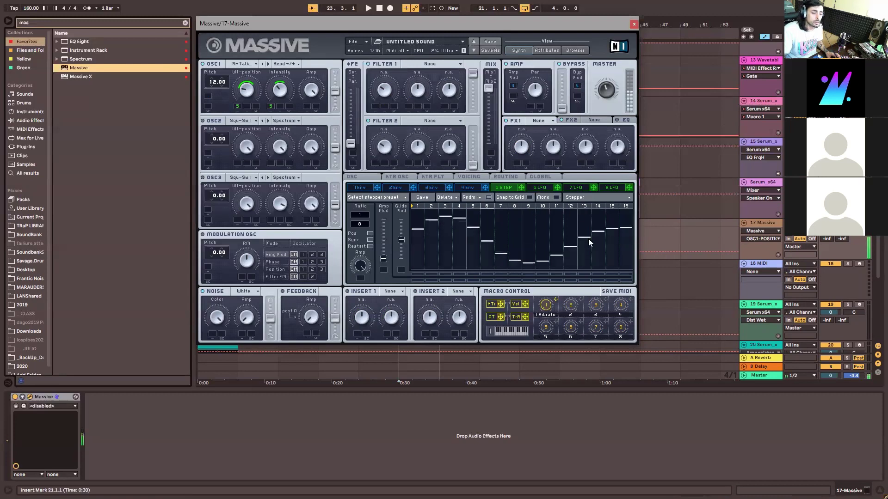
{"action": "left_click", "coordinate": [476, 197]}
{"action": "left_click", "coordinate": [484, 211]}
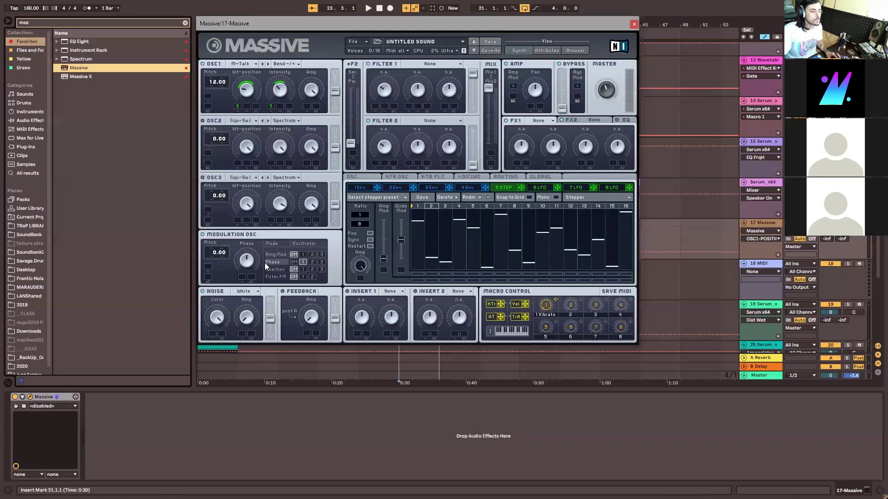
Raise the modulation oscillator's phase amount for oscillator 1 and adjust the noise oscillator.
{"action": "left_click_drag", "start_coordinate": [247, 260], "coordinate": [261, 244]}
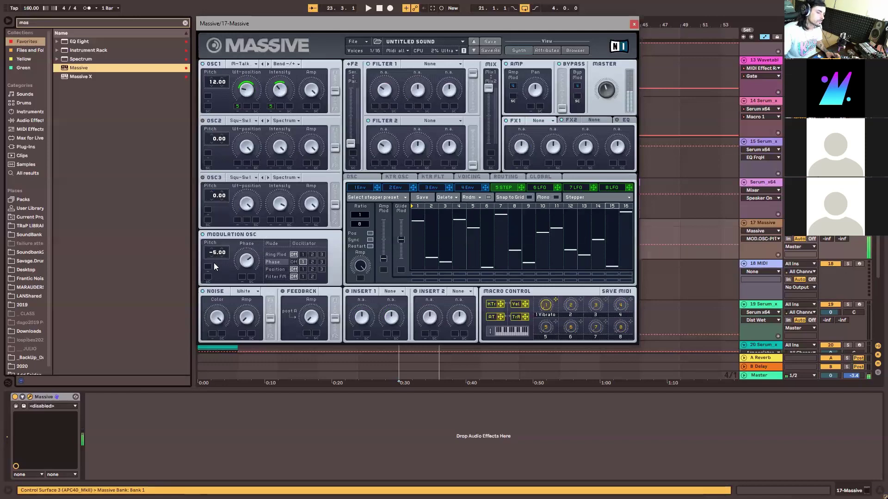
{"action": "left_click_drag", "start_coordinate": [219, 318], "coordinate": [251, 324]}
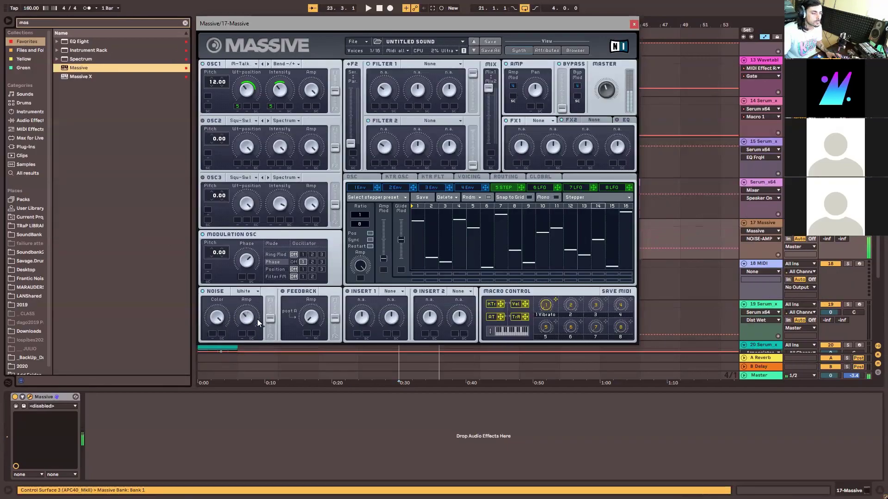
Load Frequency Shifter into Insert 1 and sweep its pitch while the track plays.
{"action": "left_click", "coordinate": [391, 292]}
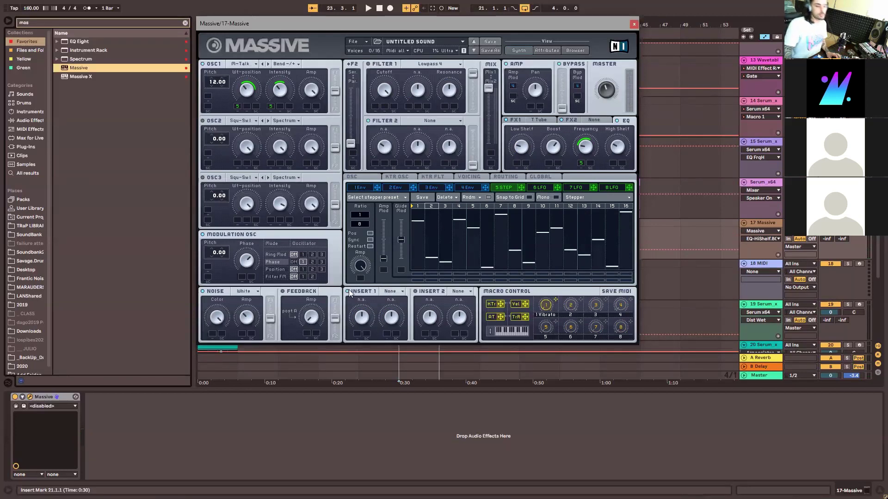
{"action": "left_click", "coordinate": [391, 291]}
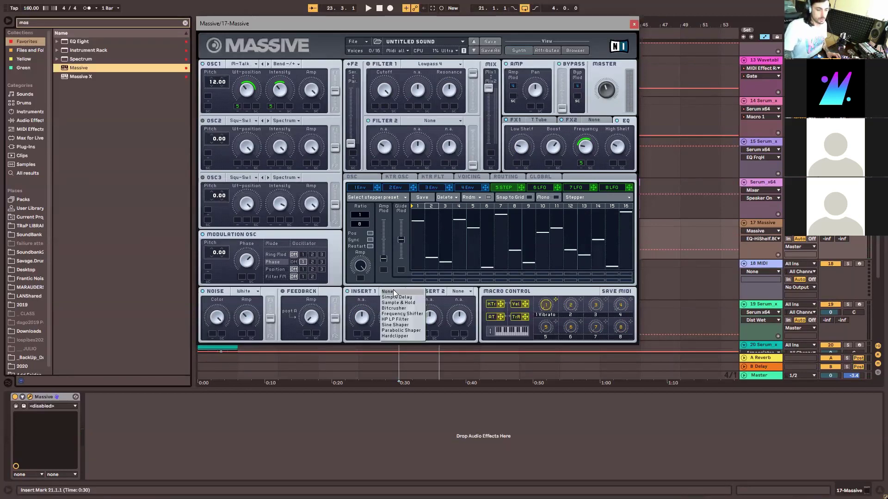
{"action": "left_click", "coordinate": [407, 314]}
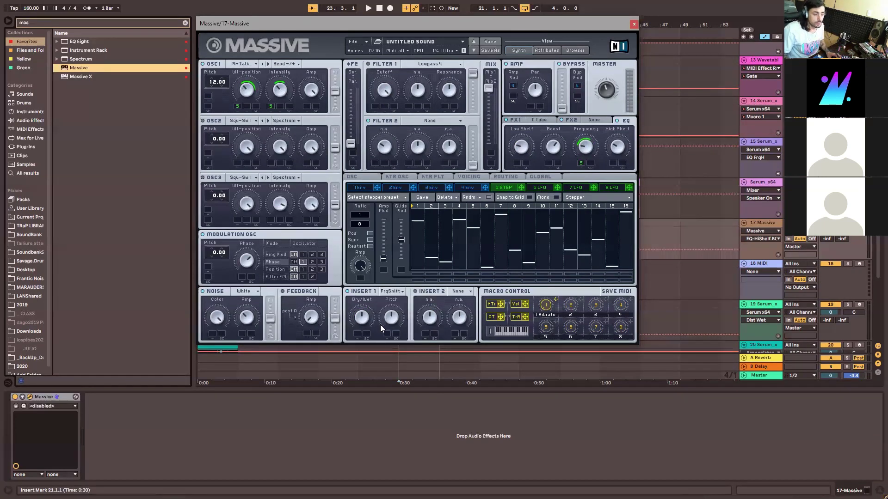
{"action": "mouse_move", "coordinate": [393, 316]}
{"action": "left_mouse_down"}
{"action": "mouse_move", "coordinate": [402, 302]}
{"action": "mouse_move", "coordinate": [403, 322]}
{"action": "left_mouse_up"}
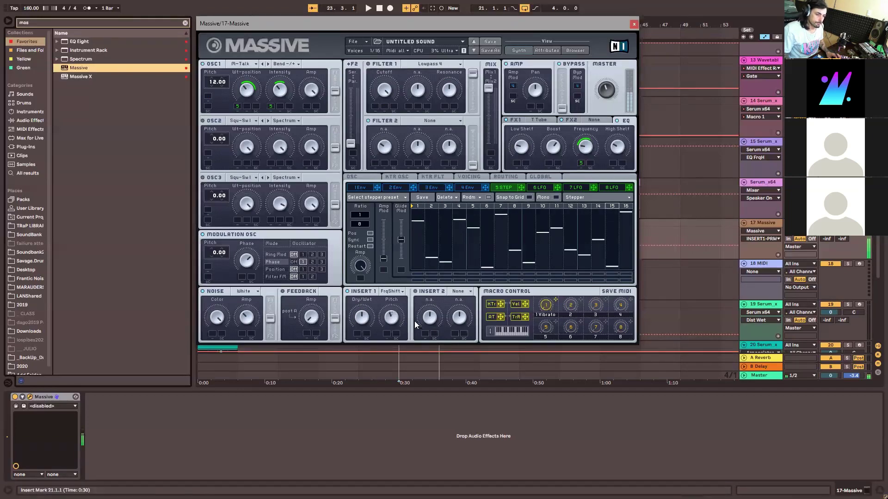
{"action": "key", "text": "space"}
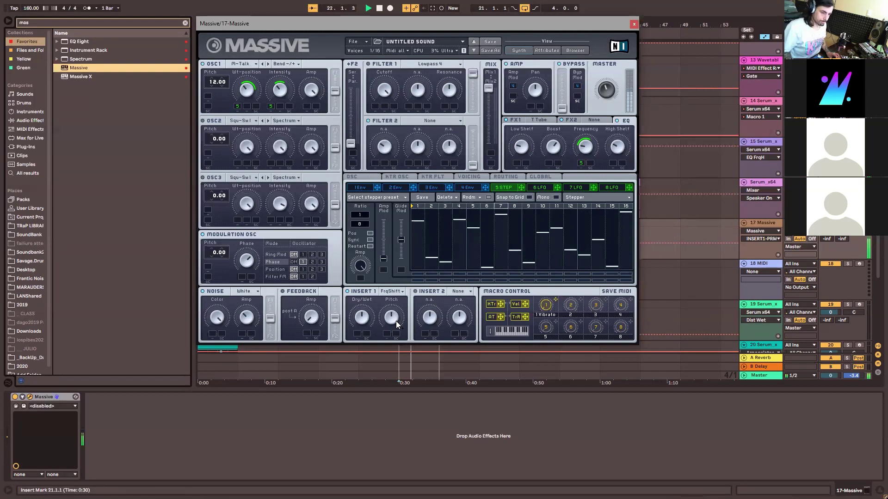
{"action": "left_click_drag", "start_coordinate": [367, 370], "coordinate": [400, 330]}
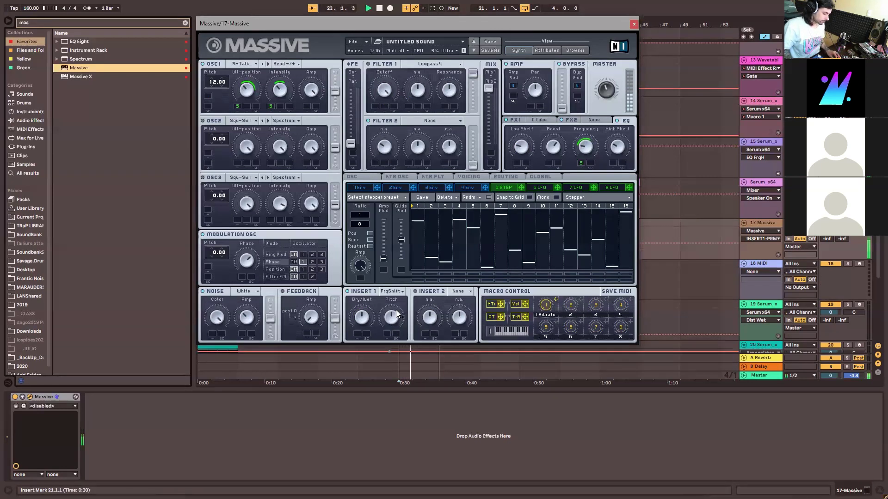
Open the 17-Massive clip and quantize the start of all its notes to 1/16 at 100 %.
{"action": "key", "text": "F9"}
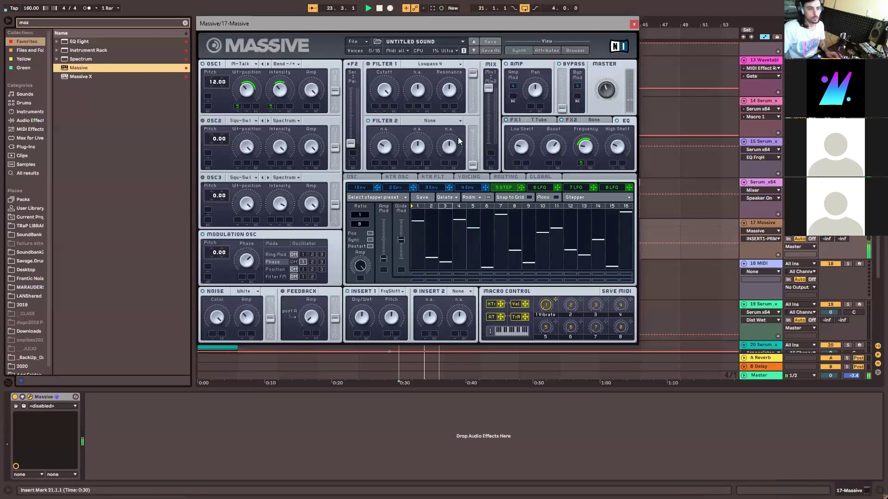
{"action": "left_click_drag", "start_coordinate": [551, 25], "coordinate": [157, 133]}
{"action": "double_click", "coordinate": [426, 224]}
{"action": "left_click", "coordinate": [353, 100]}
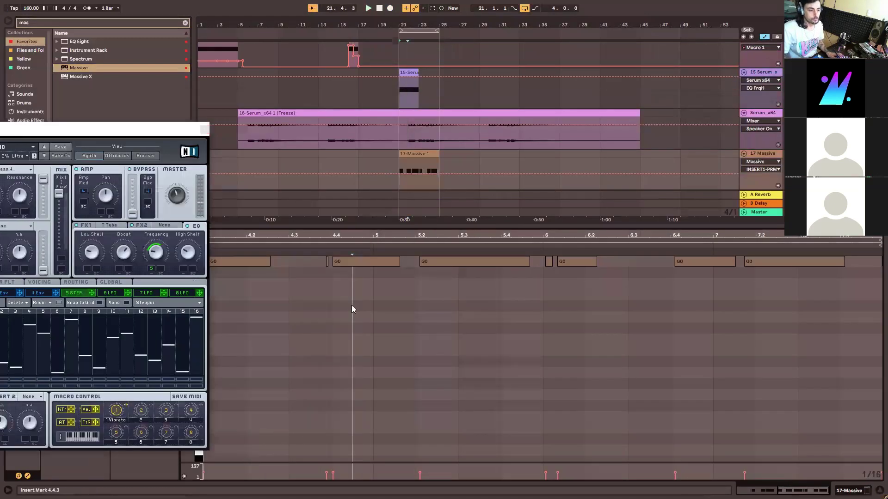
{"action": "key", "text": "ctrl+a"}
{"action": "key", "text": "ctrl+shift+u"}
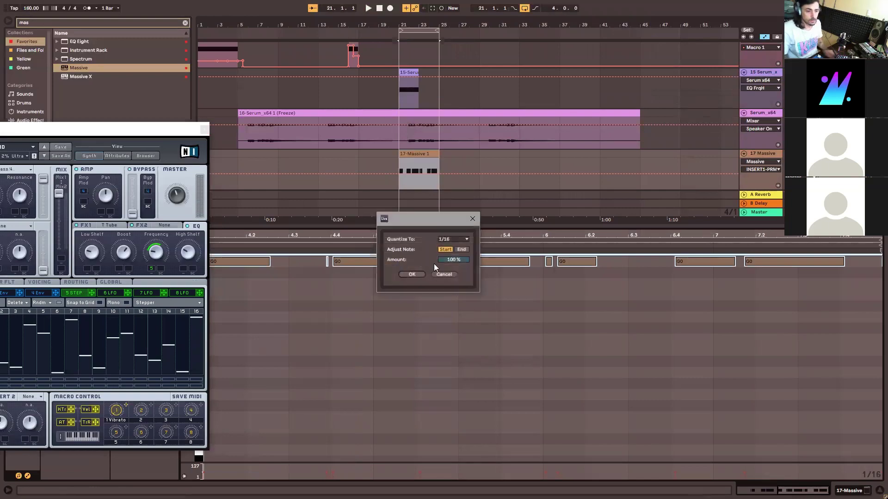
{"action": "left_click", "coordinate": [403, 271]}
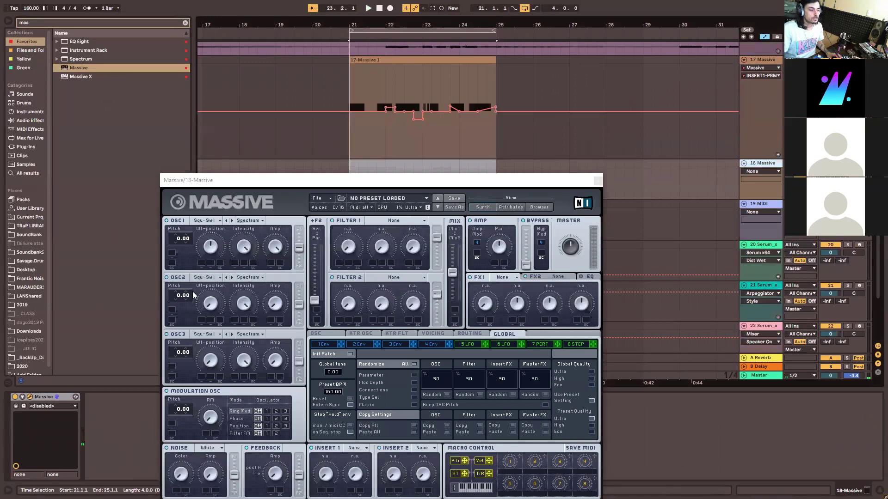
Audition the Modern Talking wavetable on oscillator 1 in a lower octave, and switch the oscillator to a Roughmath wavetable.
{"action": "left_click", "coordinate": [214, 221]}
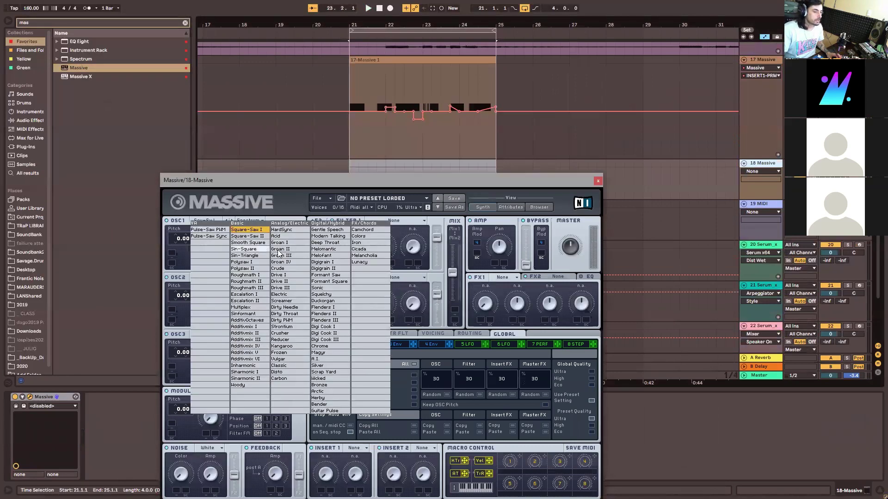
{"action": "left_click", "coordinate": [327, 236]}
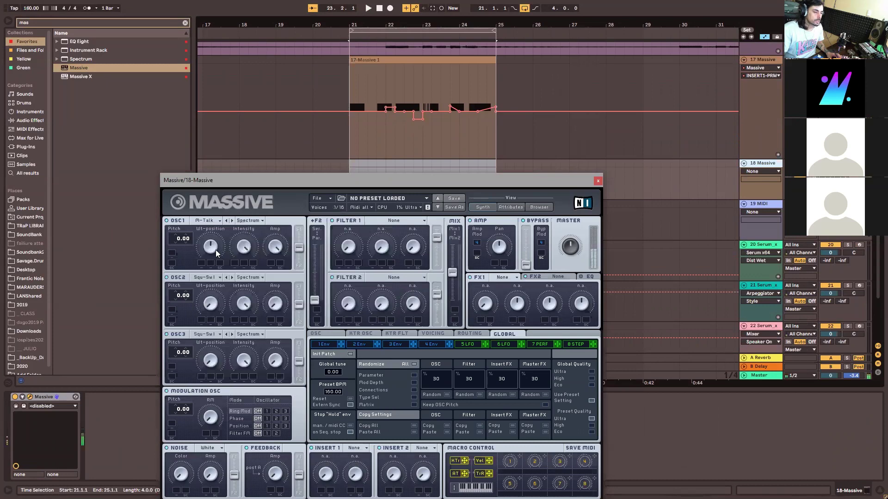
{"action": "left_click", "coordinate": [209, 221]}
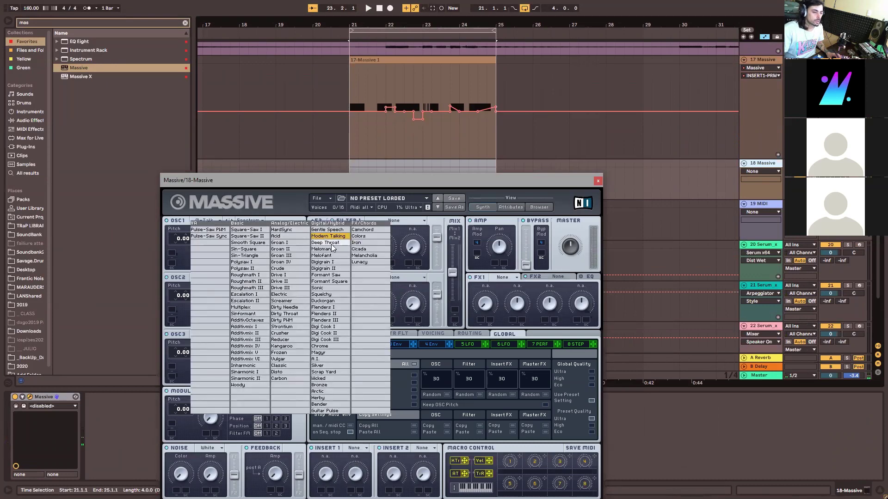
{"action": "left_click", "coordinate": [272, 207]}
{"action": "key", "text": "z"}
{"action": "key", "text": "a"}
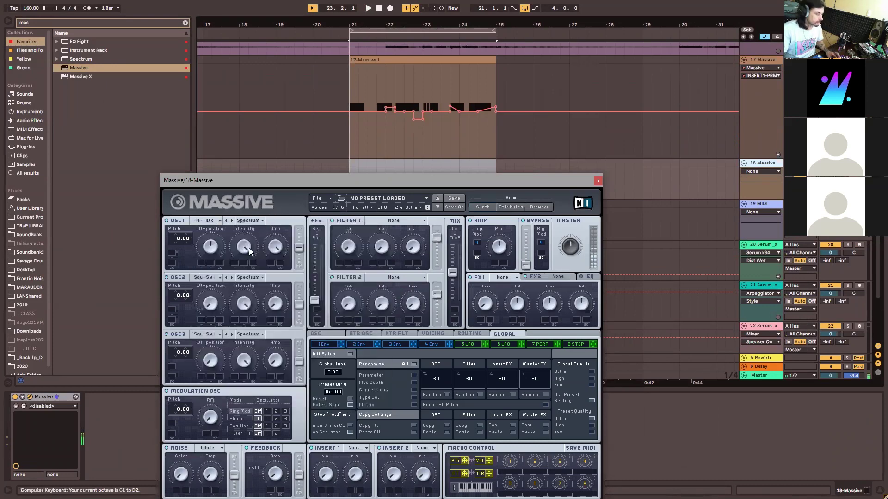
{"action": "left_click", "coordinate": [210, 221]}
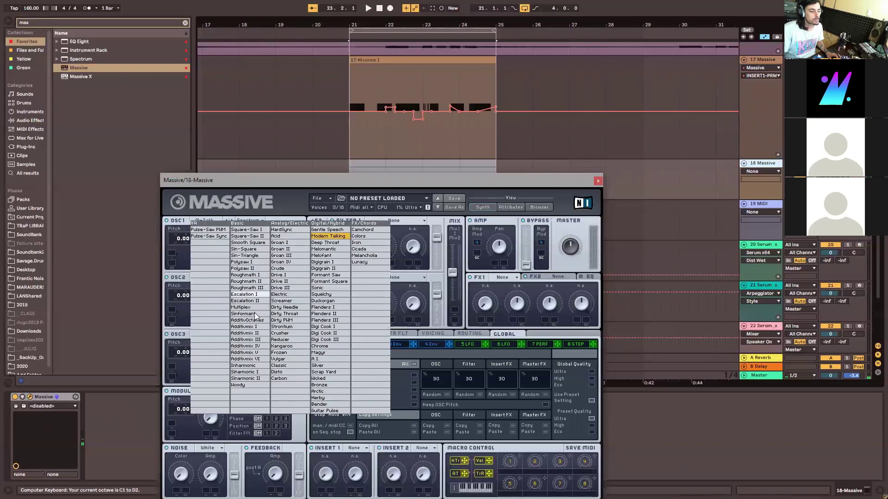
{"action": "left_click", "coordinate": [261, 288]}
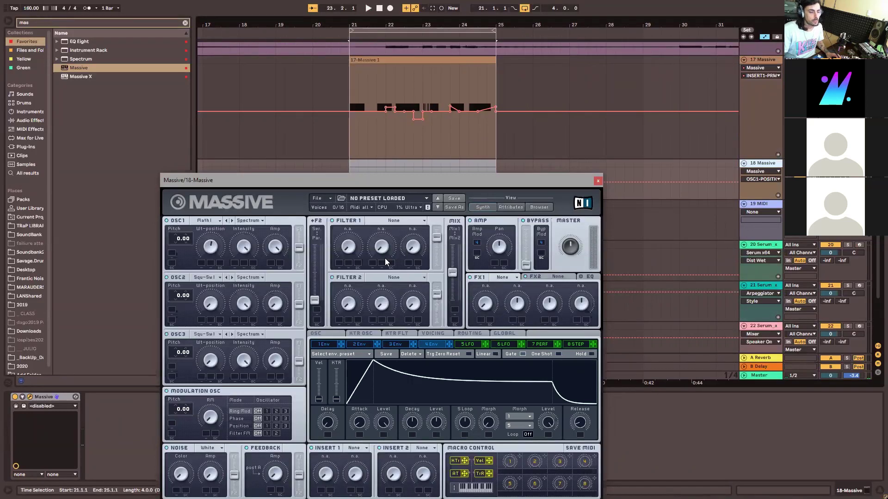
Shorten envelope 4's attack and raise its level to a full sustained plateau.
{"action": "left_click_drag", "start_coordinate": [367, 424], "coordinate": [416, 467]}
{"action": "left_click_drag", "start_coordinate": [438, 425], "coordinate": [459, 337]}
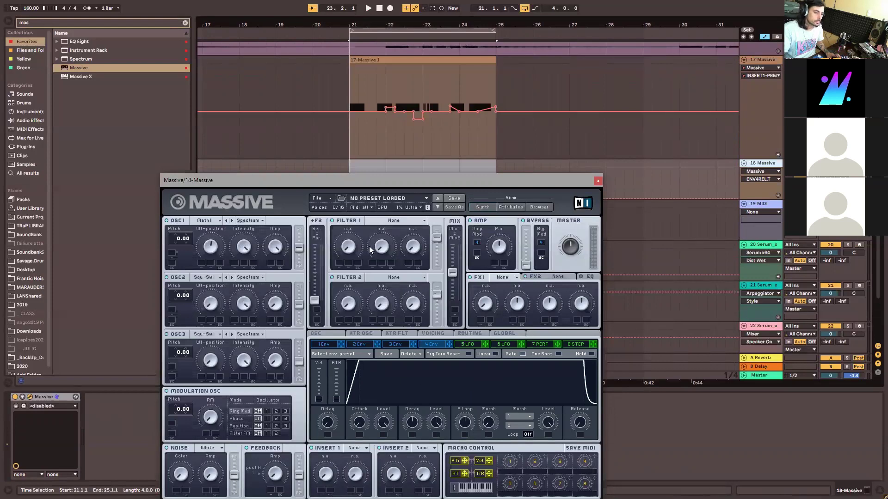
{"action": "left_click_drag", "start_coordinate": [359, 183], "coordinate": [366, 112]}
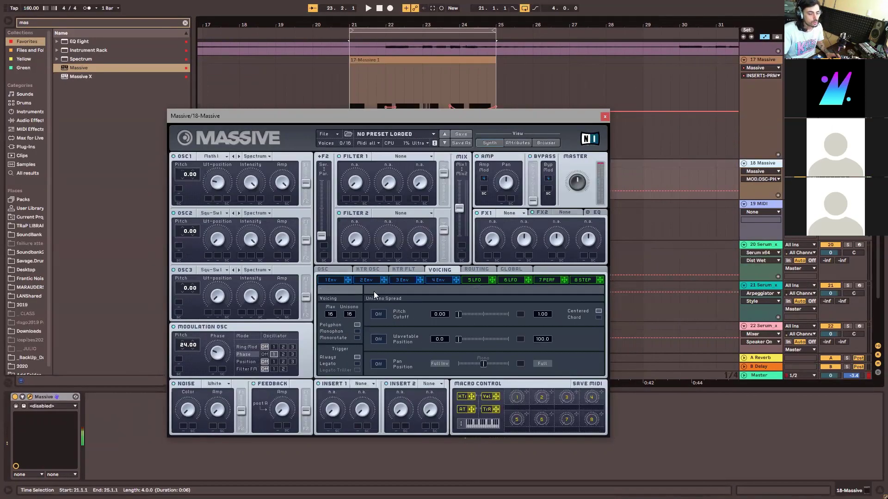
Try a unison pitch cutoff spread with its range value at 0.16.
{"action": "left_click", "coordinate": [378, 314]}
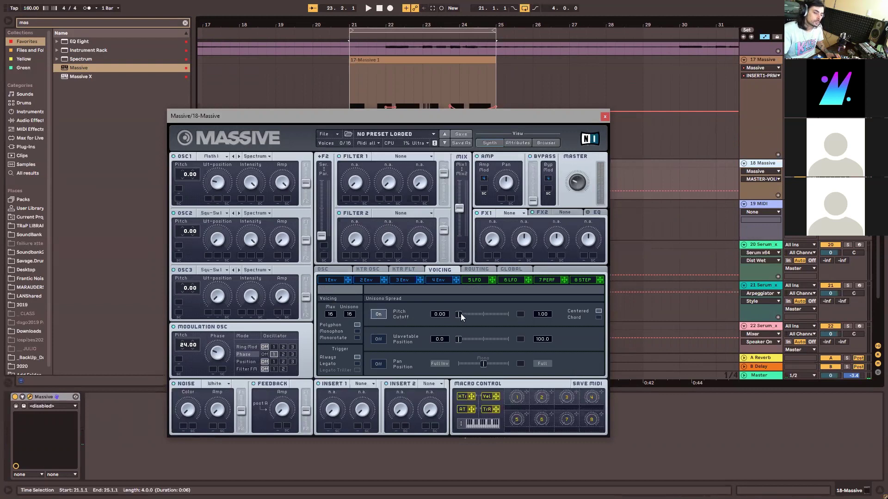
{"action": "left_click_drag", "start_coordinate": [457, 314], "coordinate": [471, 314]}
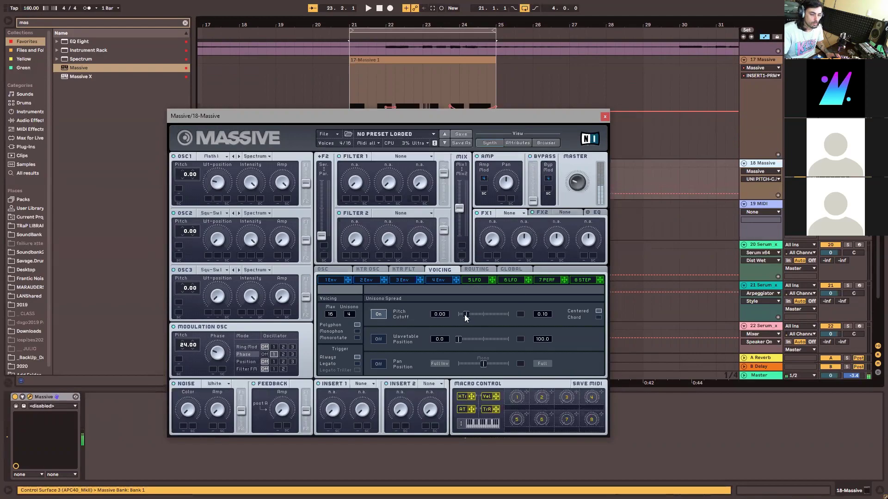
{"action": "left_click_drag", "start_coordinate": [464, 315], "coordinate": [463, 314]}
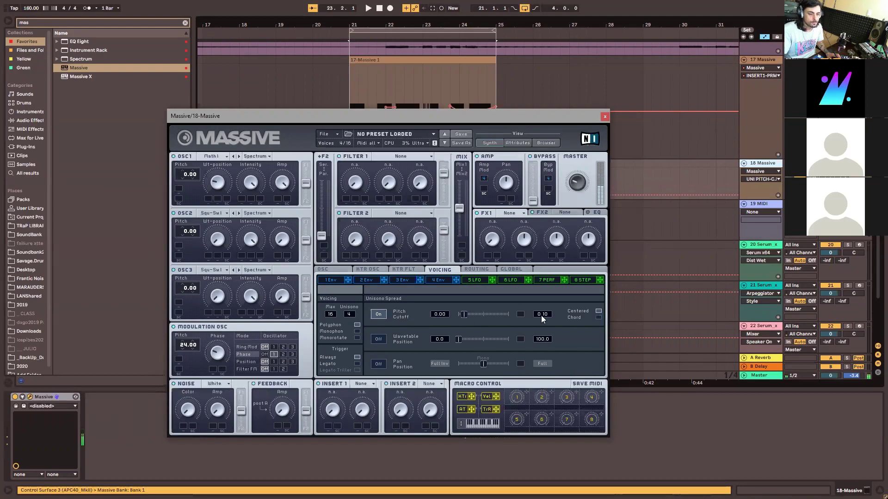
{"action": "left_click_drag", "start_coordinate": [541, 315], "coordinate": [549, 308]}
{"action": "left_click", "coordinate": [378, 314]}
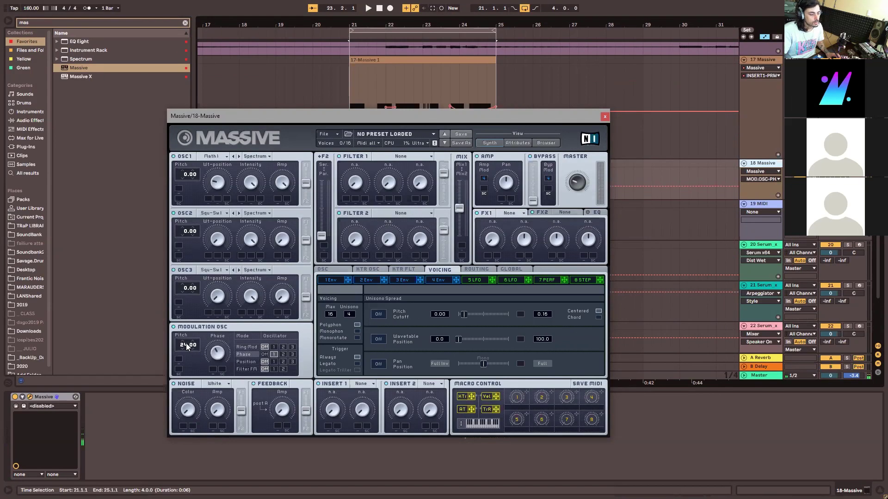
Set the modulation oscillator's pitch to 12.00, audition it an octave lower, and readjust the pitch.
{"action": "left_click", "coordinate": [186, 345]}
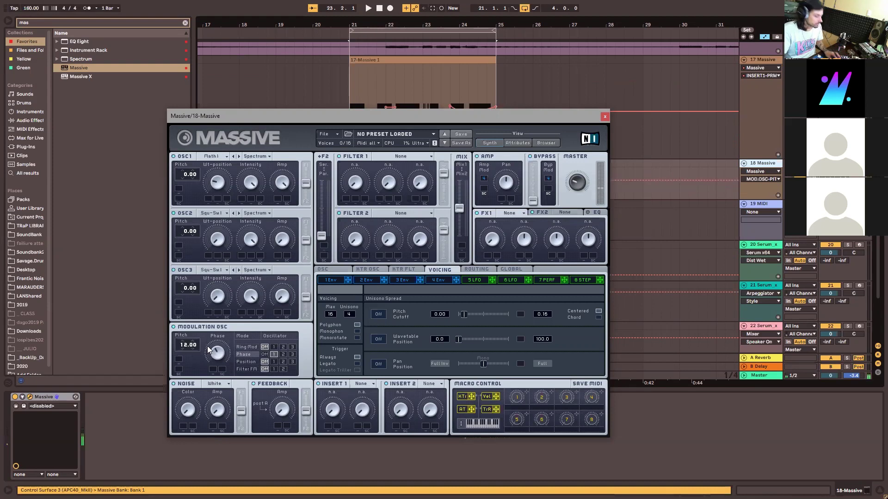
{"action": "key", "text": "z"}
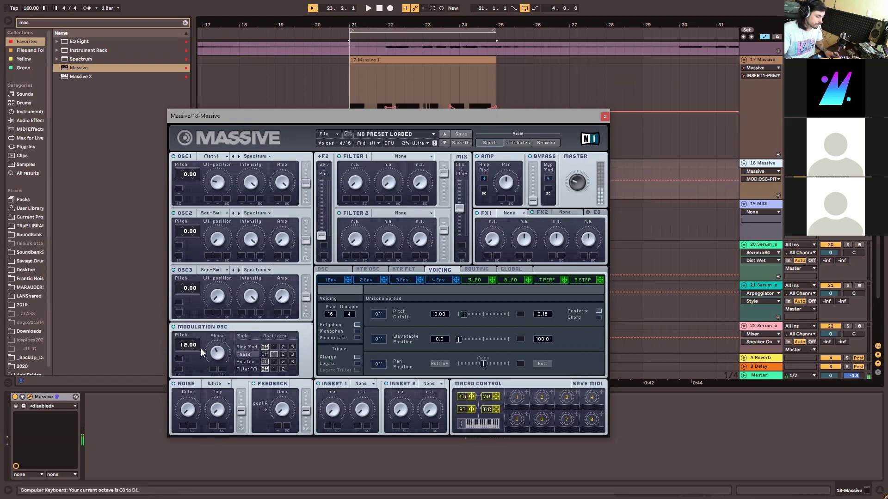
{"action": "double_click", "coordinate": [187, 346]}
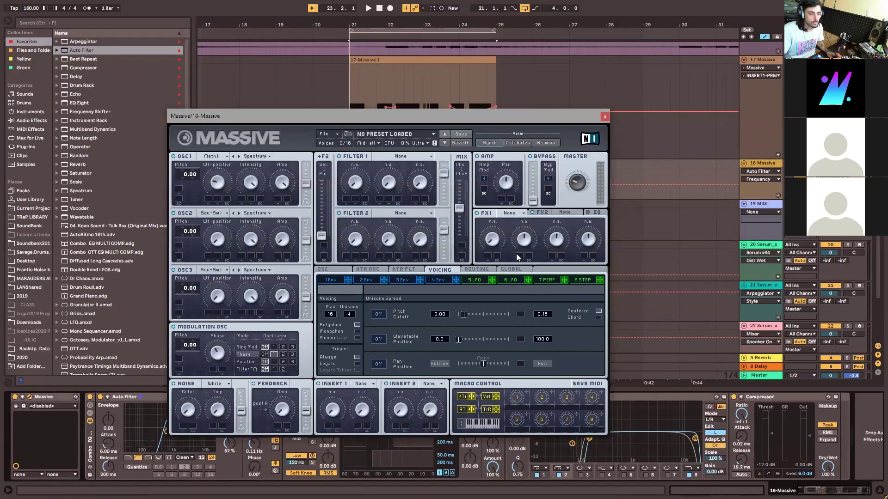
Load Classic Tube into FX1 and close the Massive plug-in window.
{"action": "left_click", "coordinate": [507, 215]}
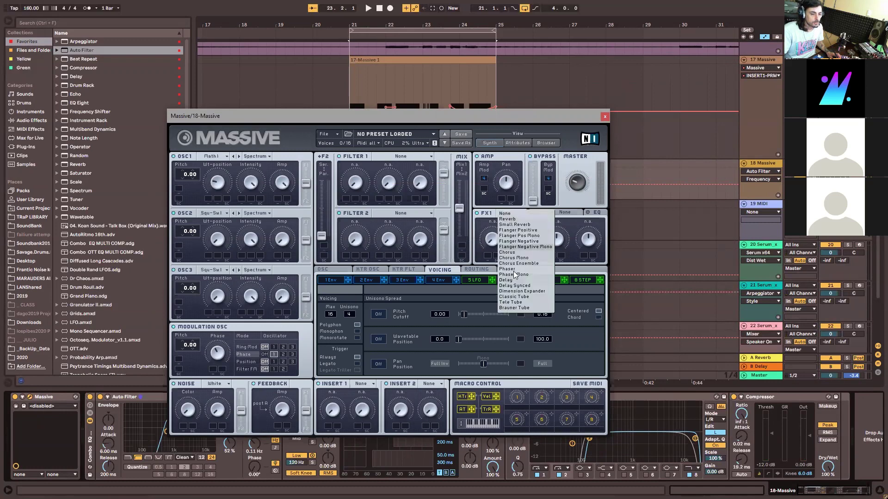
{"action": "left_click", "coordinate": [523, 294]}
{"action": "left_click", "coordinate": [510, 214]}
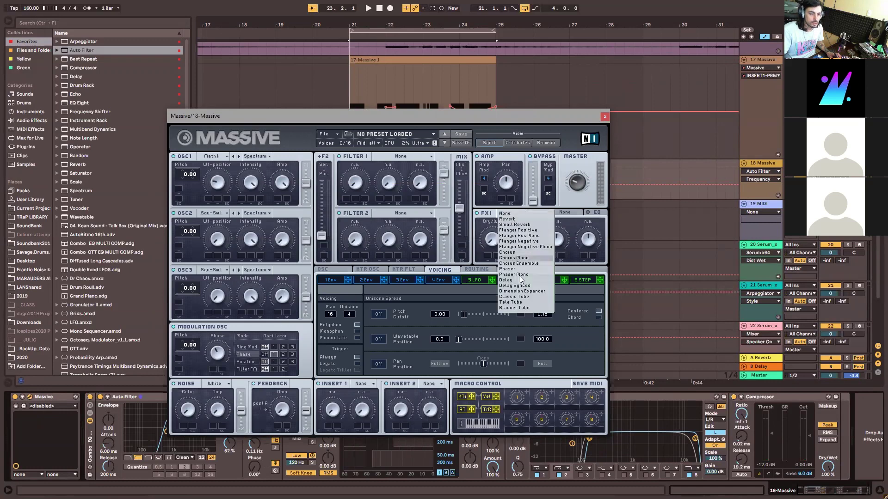
{"action": "left_click", "coordinate": [514, 296]}
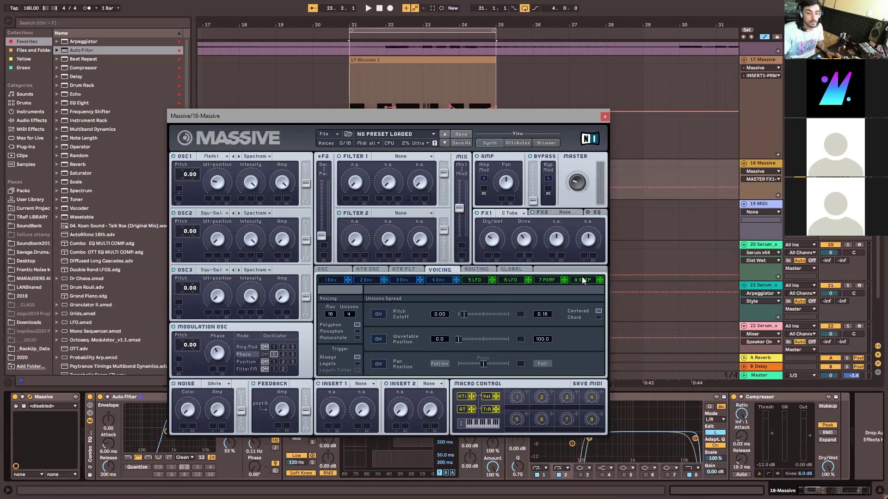
{"action": "left_click", "coordinate": [606, 115]}
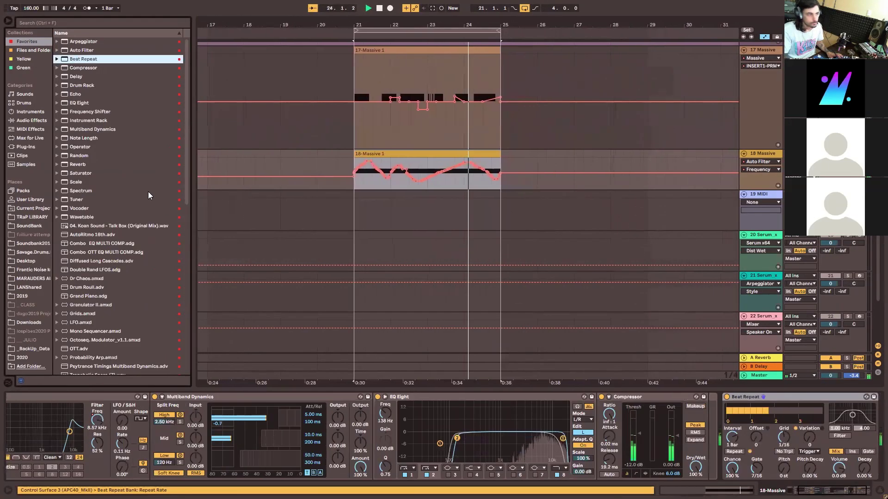
Add the AutoRitmo 16th Beat Repeat preset to the end of the 18 Massive track's effect chain.
{"action": "double_click", "coordinate": [93, 234]}
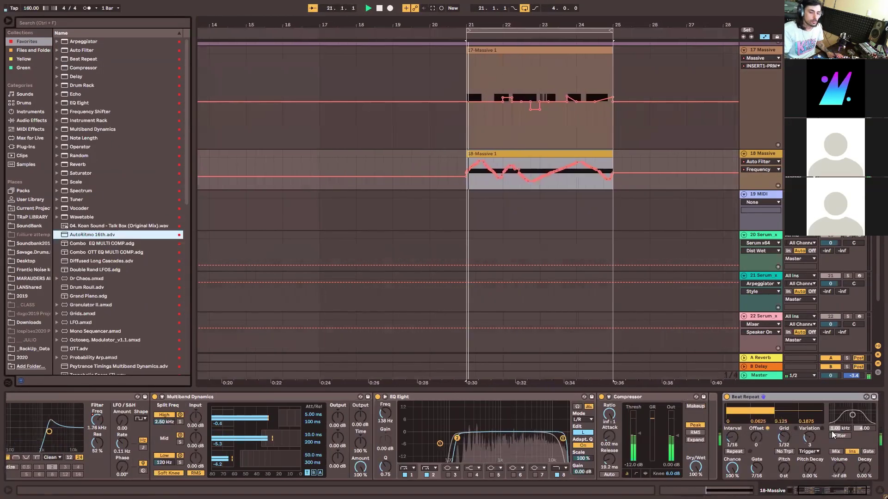
{"action": "left_click", "coordinate": [847, 154]}
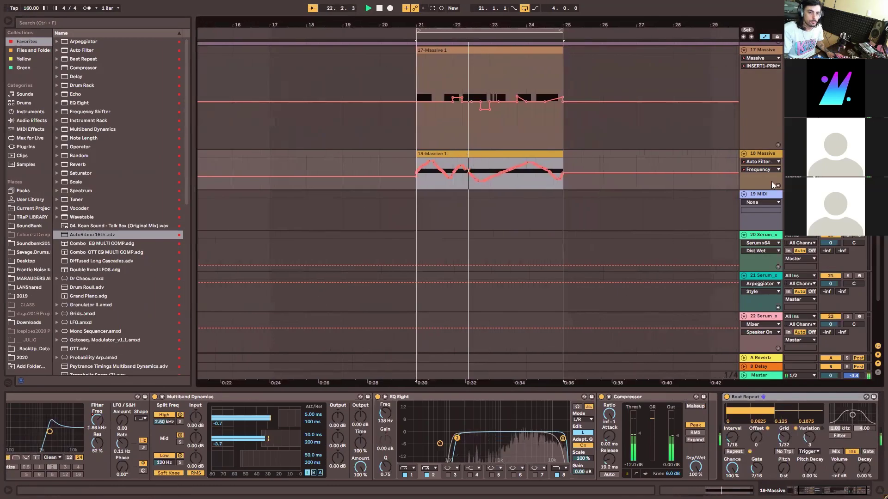
{"action": "scroll", "coordinate": [538, 199], "scroll_direction": "up", "scroll_amount": 3}
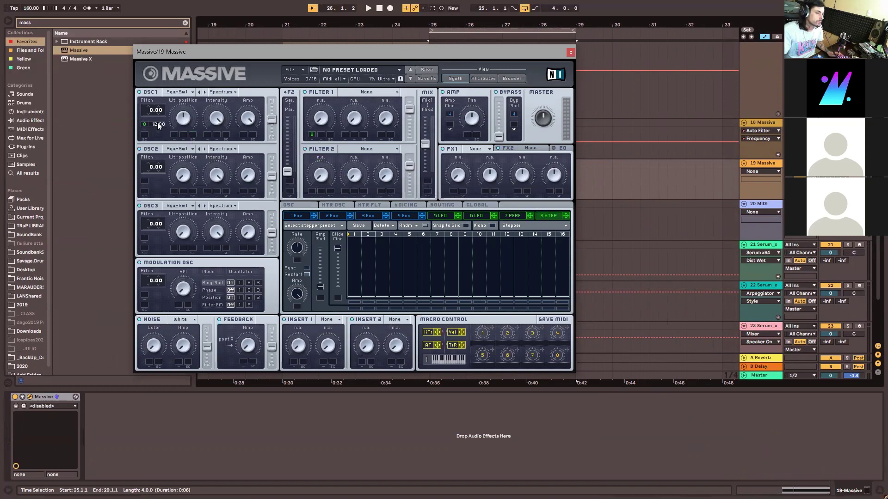
Audition the new 19 Massive sound and draw a wave-shaped step pattern in modulator 8's stepper.
{"action": "key", "text": "space"}
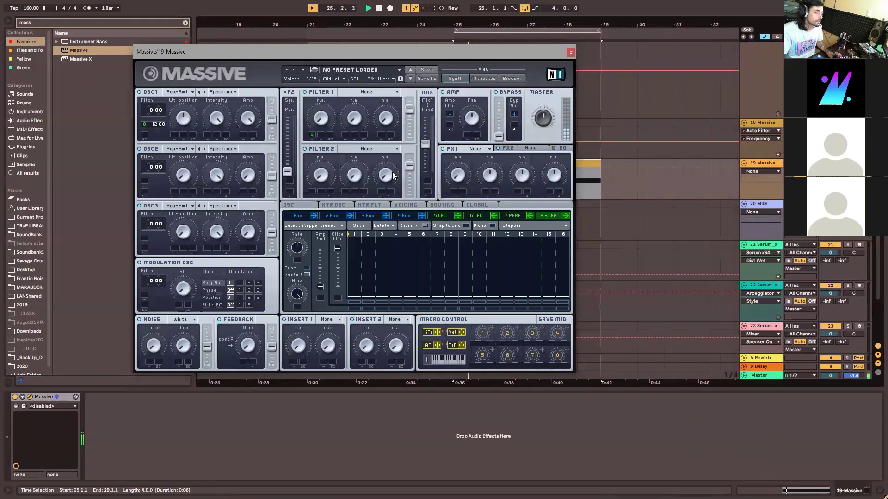
{"action": "key", "text": "space"}
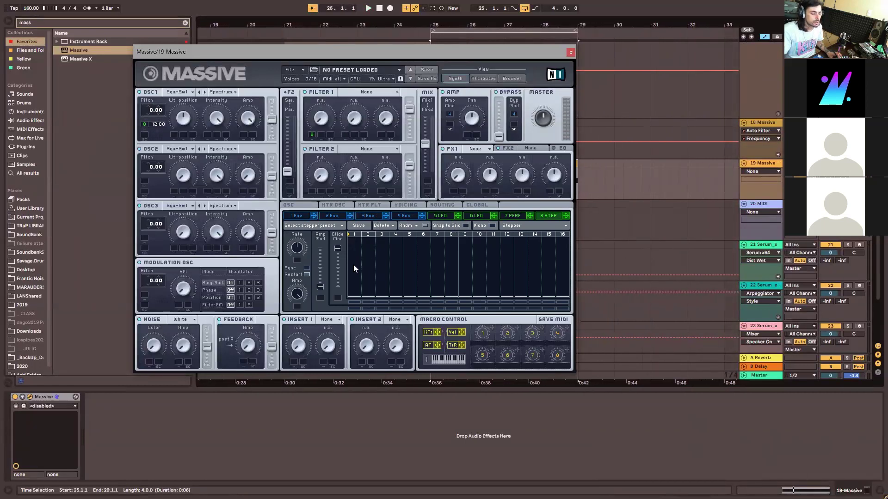
{"action": "mouse_move", "coordinate": [397, 277]}
{"action": "left_mouse_down"}
{"action": "mouse_move", "coordinate": [542, 257]}
{"action": "mouse_move", "coordinate": [348, 278]}
{"action": "mouse_move", "coordinate": [484, 275]}
{"action": "mouse_move", "coordinate": [423, 255]}
{"action": "left_mouse_up"}
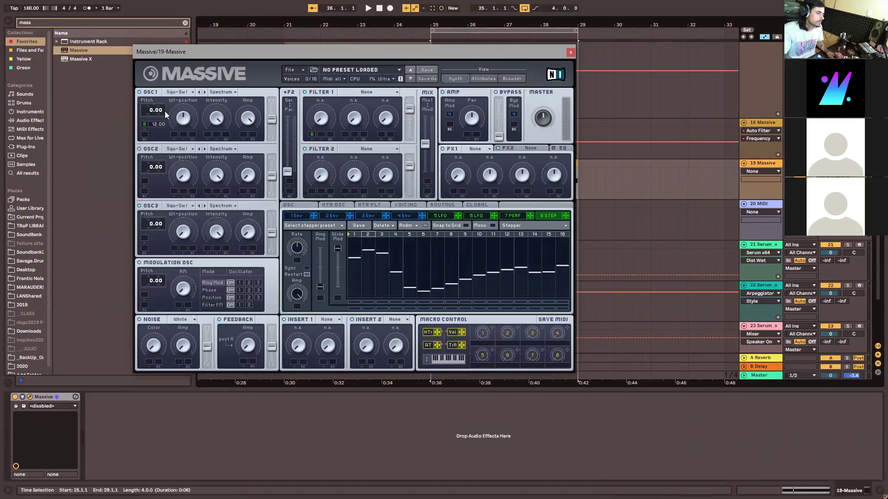
Sync modulator 8's stepper to tempo and set its ratio to 1/16 during playback.
{"action": "key", "text": "space"}
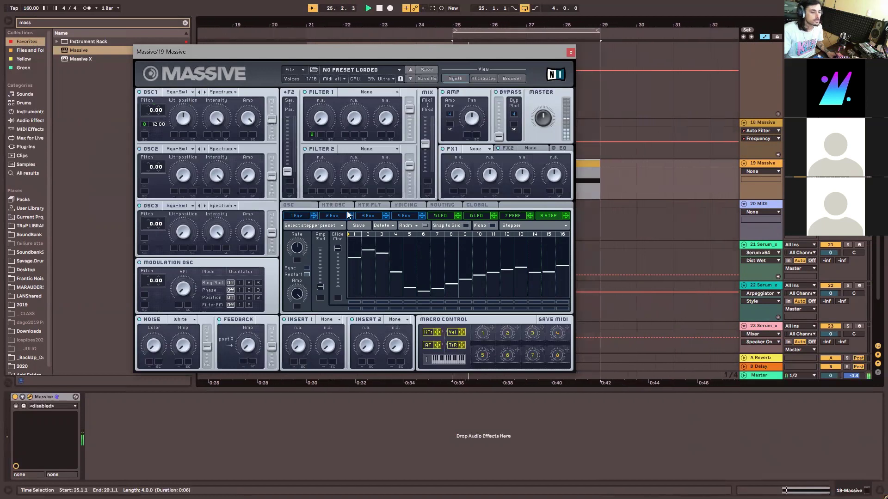
{"action": "left_click", "coordinate": [306, 268]}
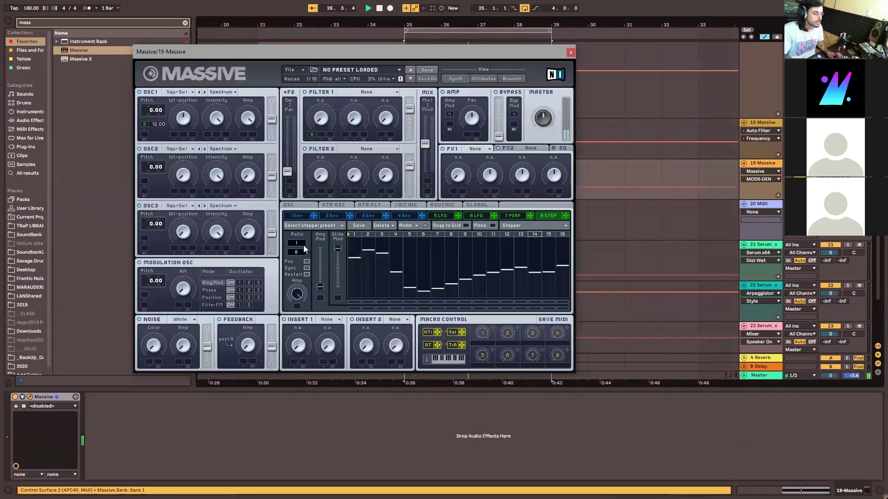
{"action": "left_click_drag", "start_coordinate": [308, 243], "coordinate": [310, 242]}
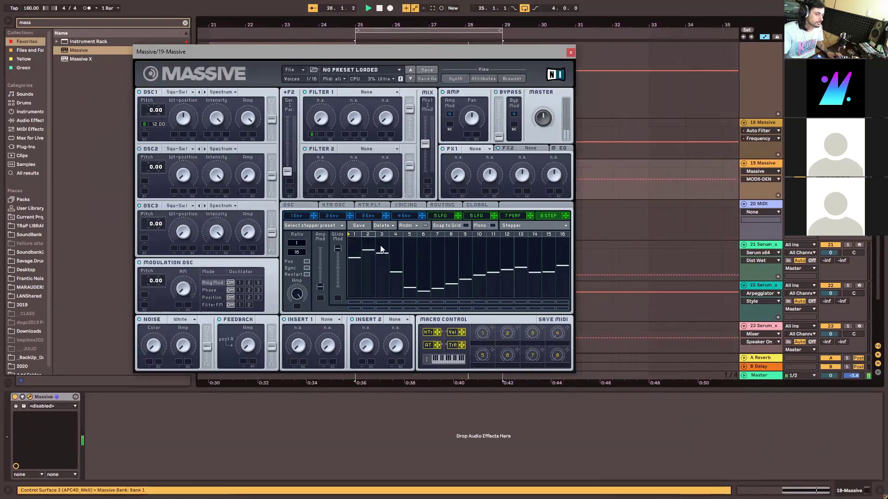
Randomize modulator 8's step levels and adjust steps 5 to 7 by hand, auditioning the result.
{"action": "left_click", "coordinate": [408, 227]}
{"action": "left_click", "coordinate": [408, 226]}
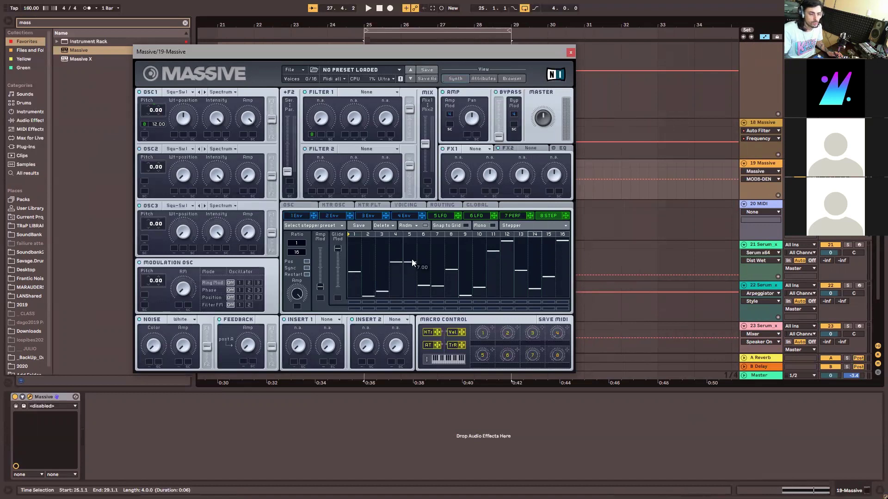
{"action": "mouse_move", "coordinate": [412, 259]}
{"action": "left_mouse_down"}
{"action": "mouse_move", "coordinate": [426, 283]}
{"action": "mouse_move", "coordinate": [440, 276]}
{"action": "mouse_move", "coordinate": [424, 287]}
{"action": "mouse_move", "coordinate": [451, 262]}
{"action": "left_mouse_up"}
{"action": "key", "text": "space"}
{"action": "left_click", "coordinate": [425, 280]}
{"action": "key", "text": "space"}
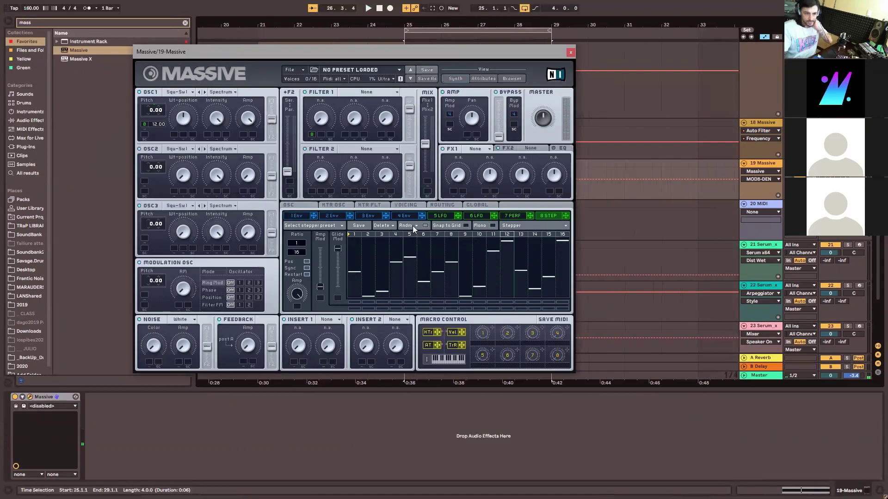
Randomize modulator 8's step levels again and reshape steps 2 to 7 while the loop plays.
{"action": "left_click", "coordinate": [413, 227]}
{"action": "left_click", "coordinate": [410, 229]}
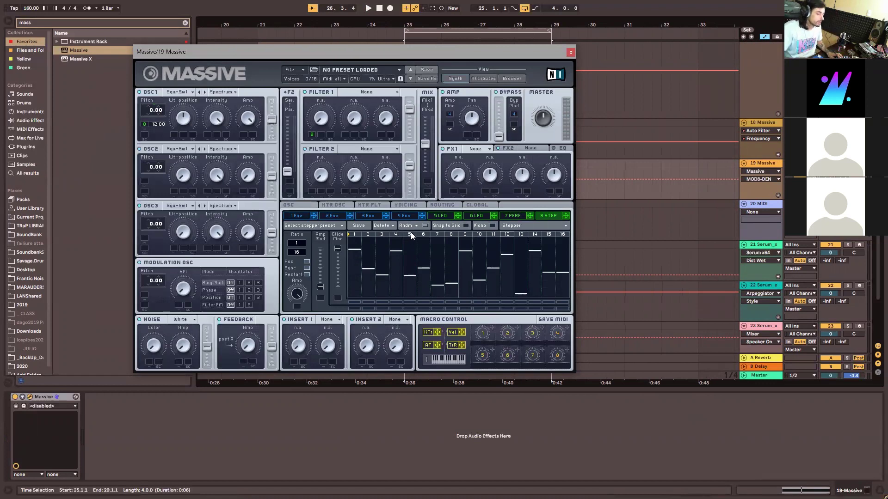
{"action": "key", "text": "space"}
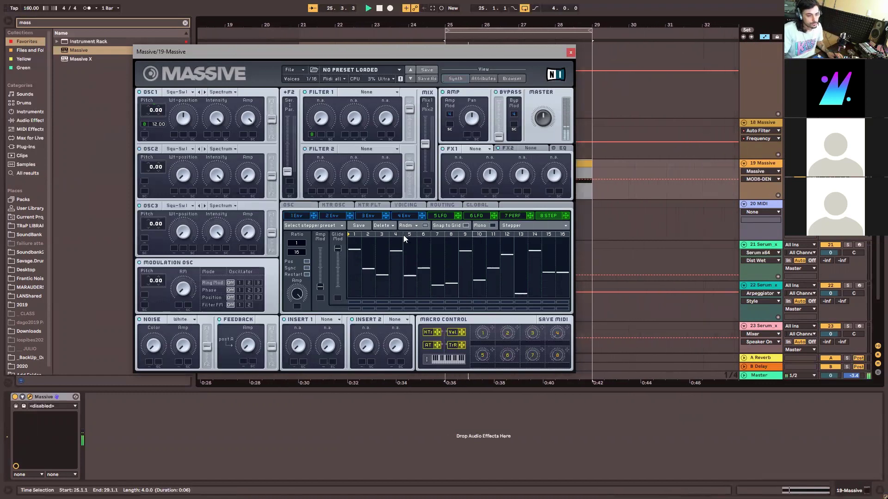
{"action": "mouse_move", "coordinate": [365, 269]}
{"action": "left_mouse_down"}
{"action": "mouse_move", "coordinate": [379, 274]}
{"action": "mouse_move", "coordinate": [395, 251]}
{"action": "mouse_move", "coordinate": [410, 279]}
{"action": "mouse_move", "coordinate": [429, 250]}
{"action": "mouse_move", "coordinate": [438, 286]}
{"action": "left_mouse_up"}
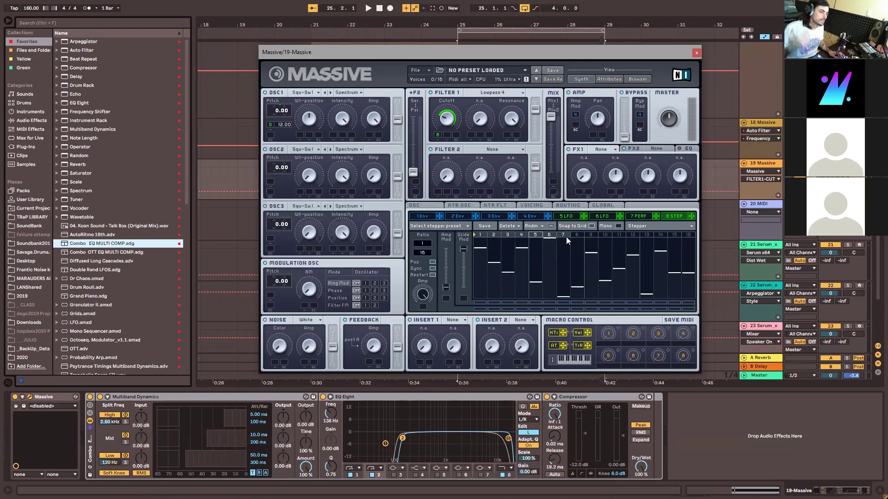
Audition the stepper-modulated sound with Filter 1's Lowpass 4 by replaying the loop.
{"action": "key", "text": "space"}
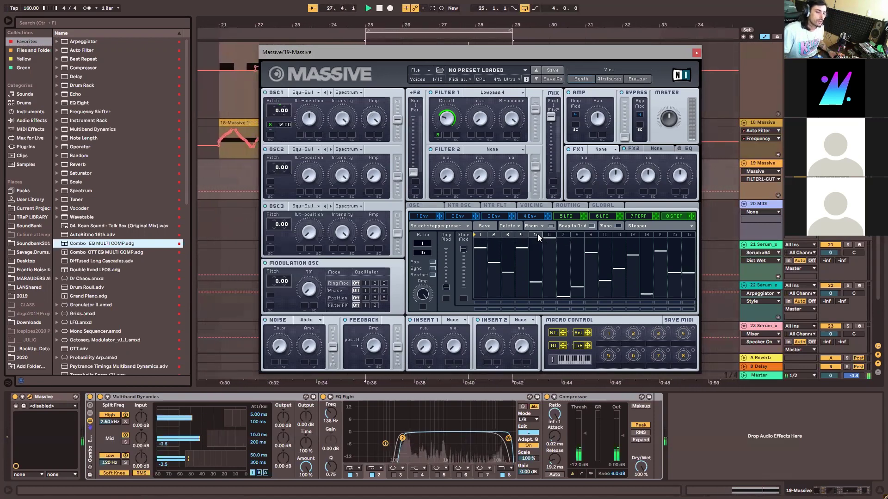
{"action": "key", "text": "space"}
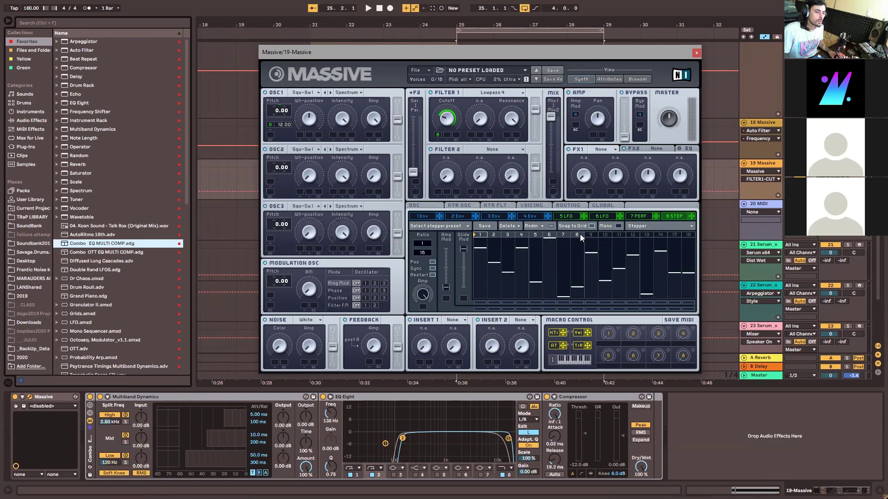
{"action": "key", "text": "space"}
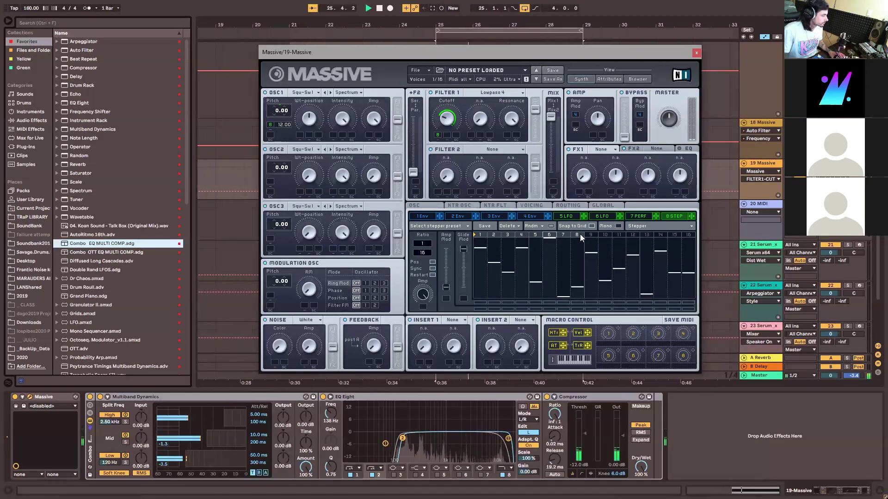